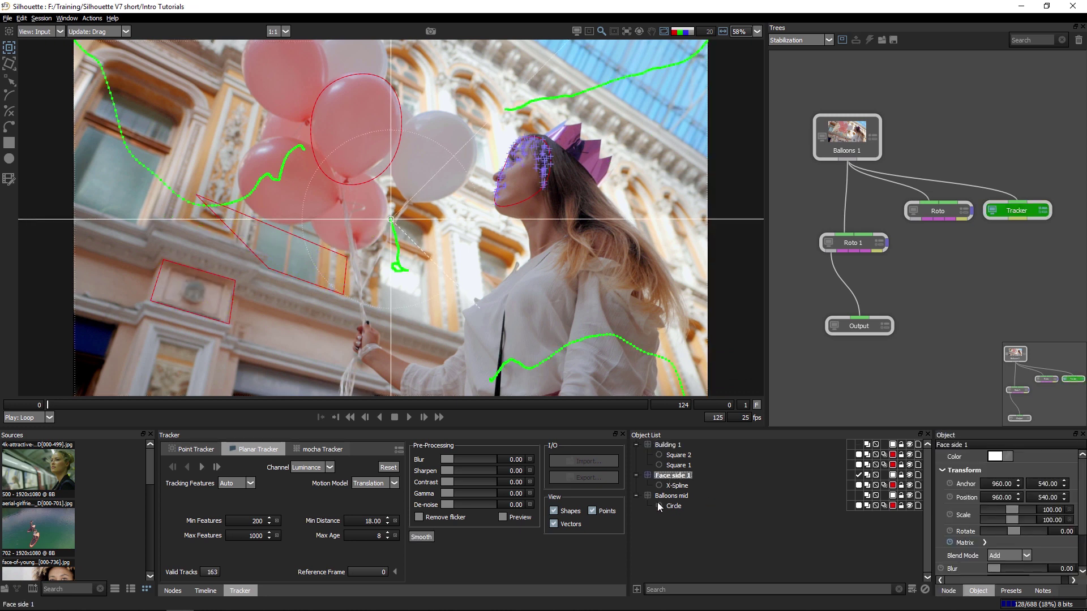
Play and scrub the shot to review the tracks, including the Balloons mid track
{"action": "left_click", "coordinate": [408, 418]}
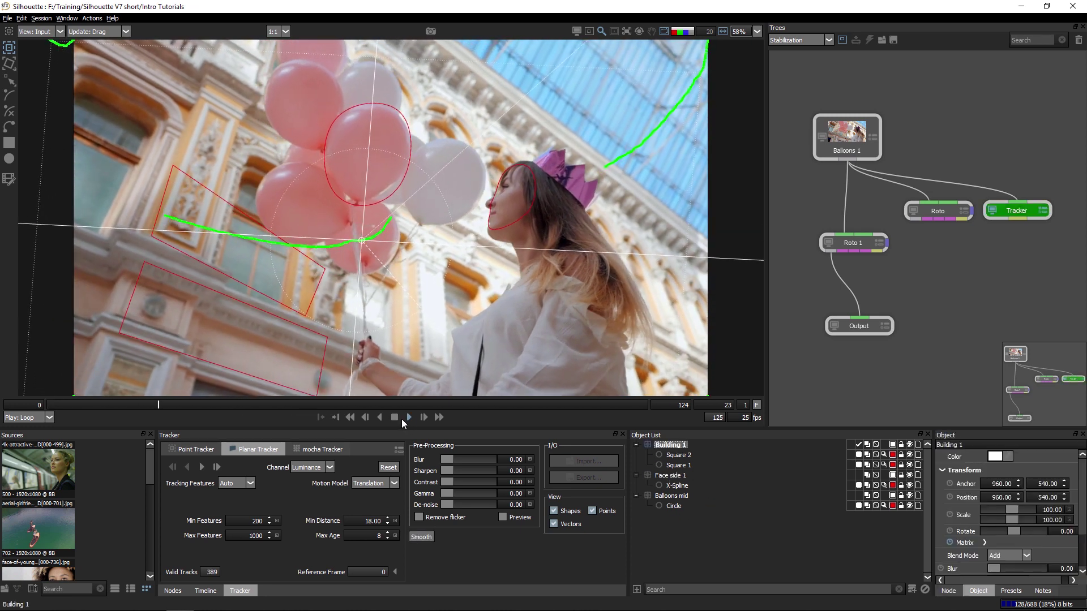
{"action": "left_click", "coordinate": [398, 418]}
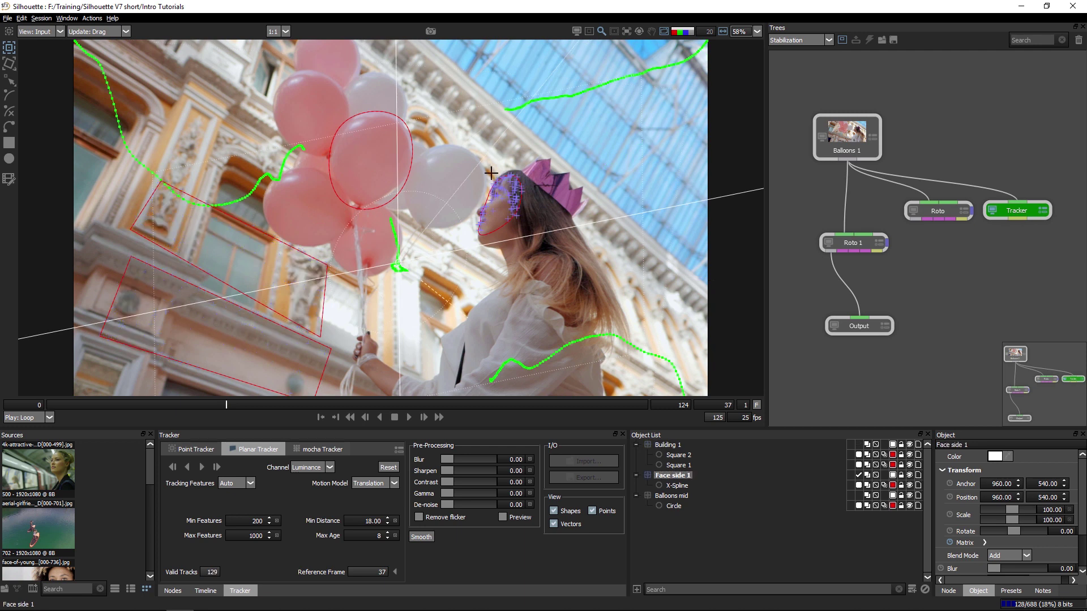
{"action": "left_click_drag", "start_coordinate": [227, 405], "coordinate": [309, 405]}
{"action": "left_click", "coordinate": [672, 495]}
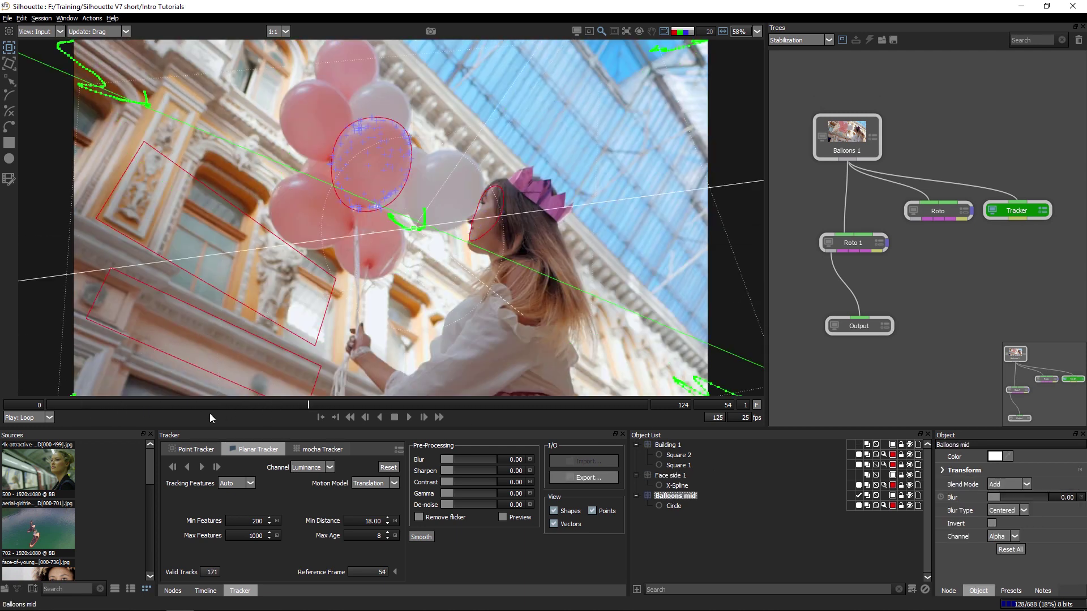
{"action": "mouse_move", "coordinate": [192, 403]}
{"action": "left_mouse_down"}
{"action": "mouse_move", "coordinate": [101, 409]}
{"action": "mouse_move", "coordinate": [300, 409]}
{"action": "mouse_move", "coordinate": [173, 405]}
{"action": "left_mouse_up"}
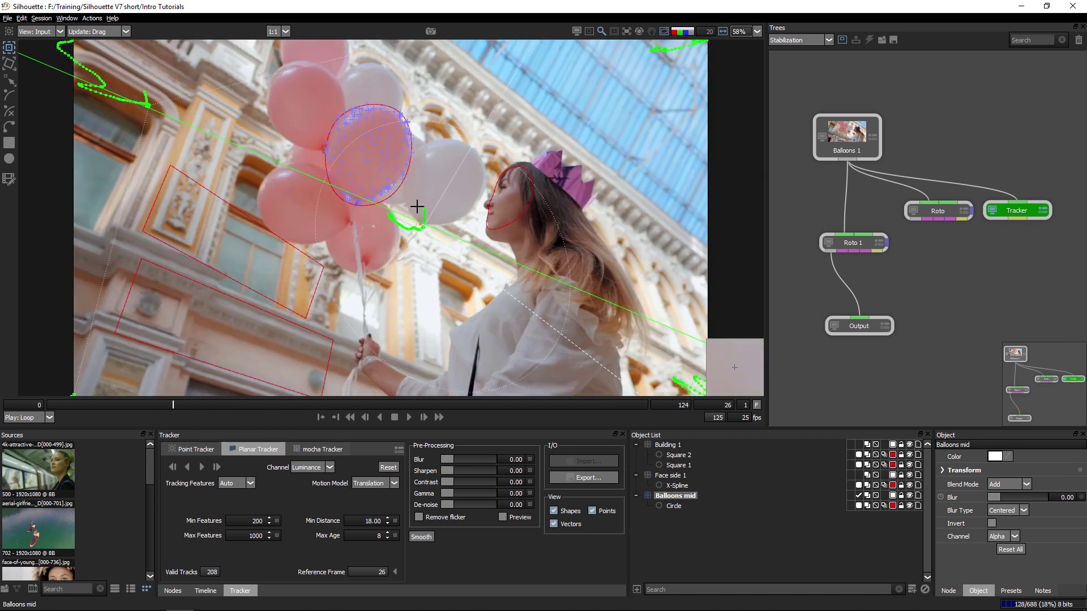
{"action": "left_click_drag", "start_coordinate": [170, 405], "coordinate": [148, 434]}
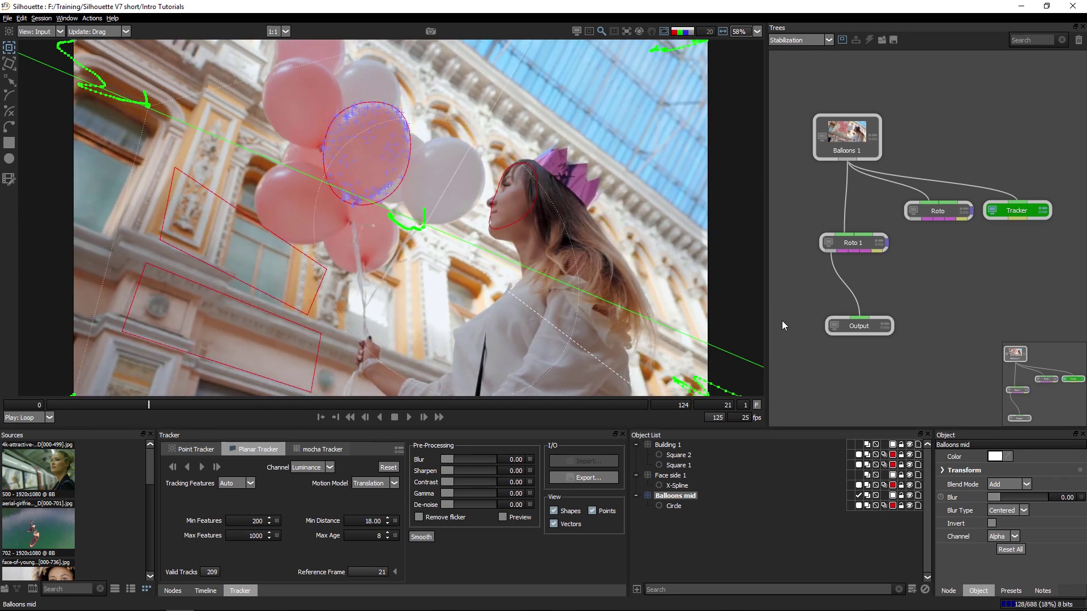
Stabilize the viewer on Active Layer, check Building 1, Face side 1 and Balloons mid, then show Roto 1
{"action": "left_click", "coordinate": [674, 446]}
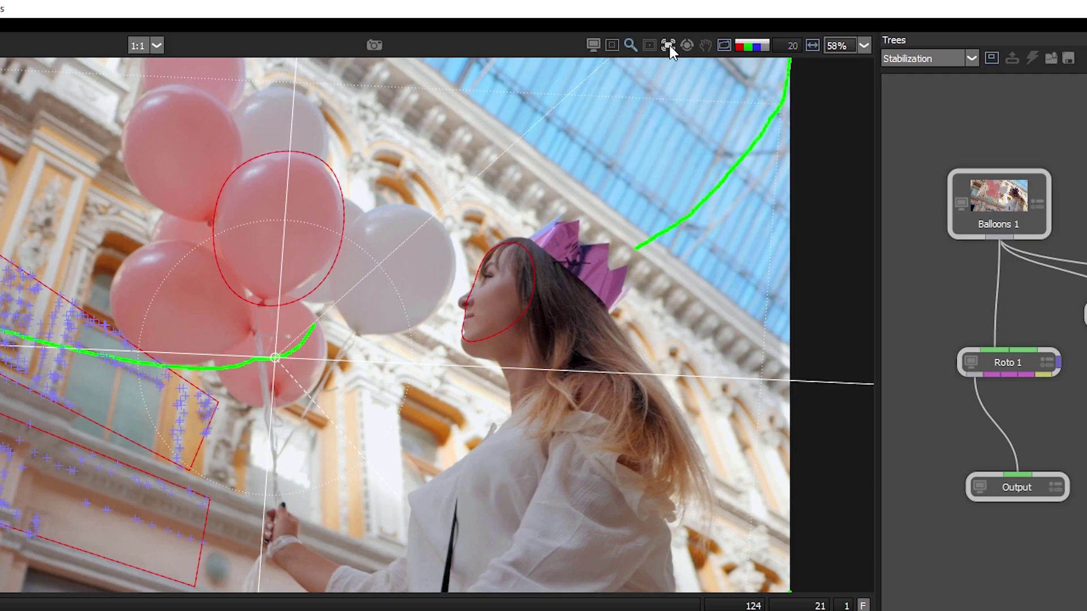
{"action": "left_click", "coordinate": [669, 46]}
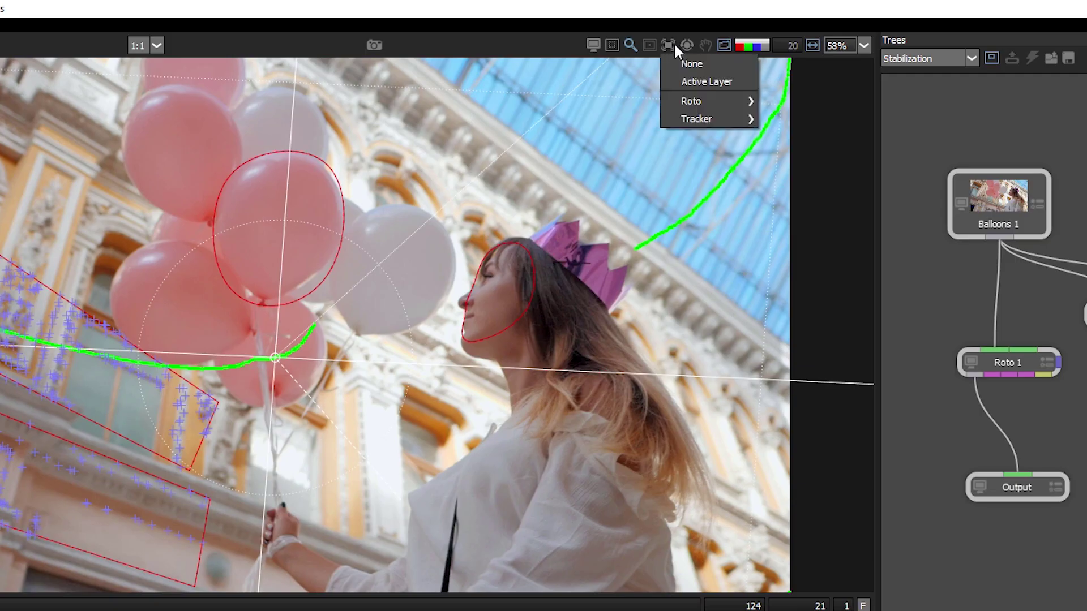
{"action": "left_click", "coordinate": [730, 81]}
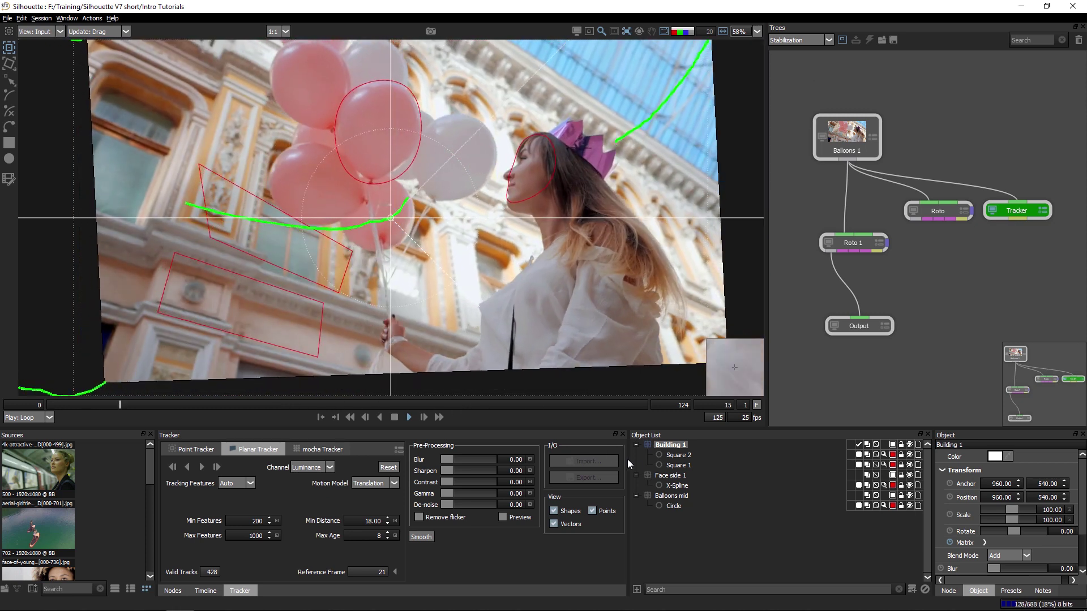
{"action": "left_click", "coordinate": [674, 477]}
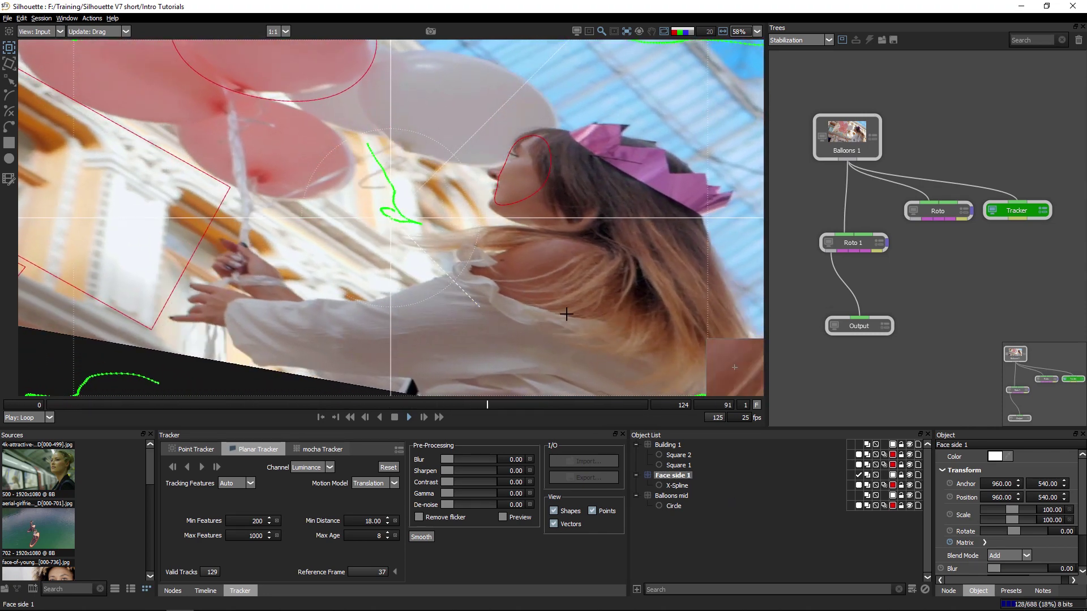
{"action": "left_click", "coordinate": [673, 497]}
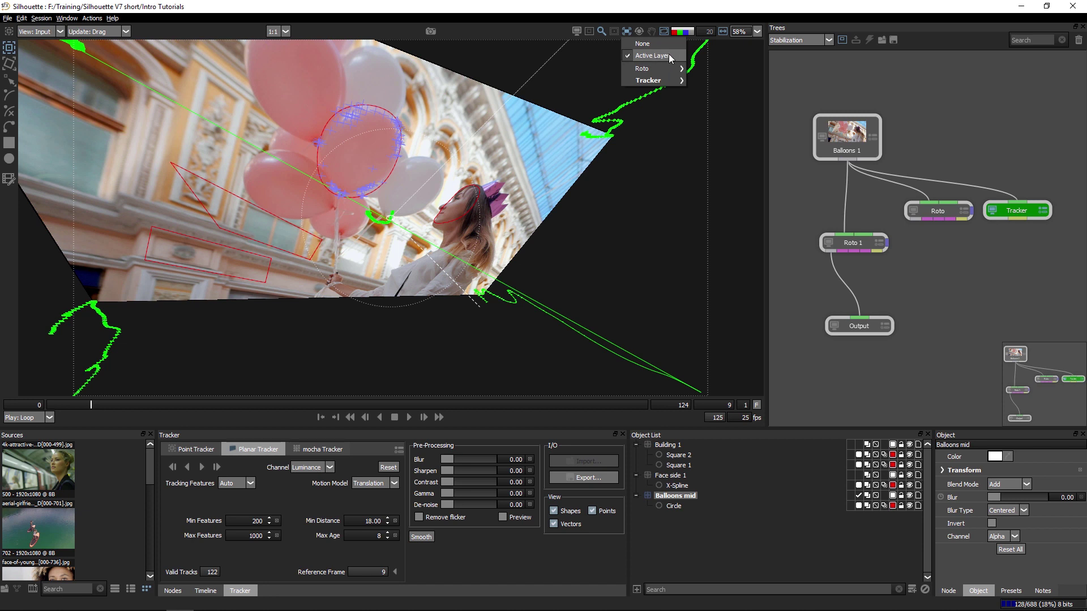
{"action": "mouse_move", "coordinate": [670, 68]}
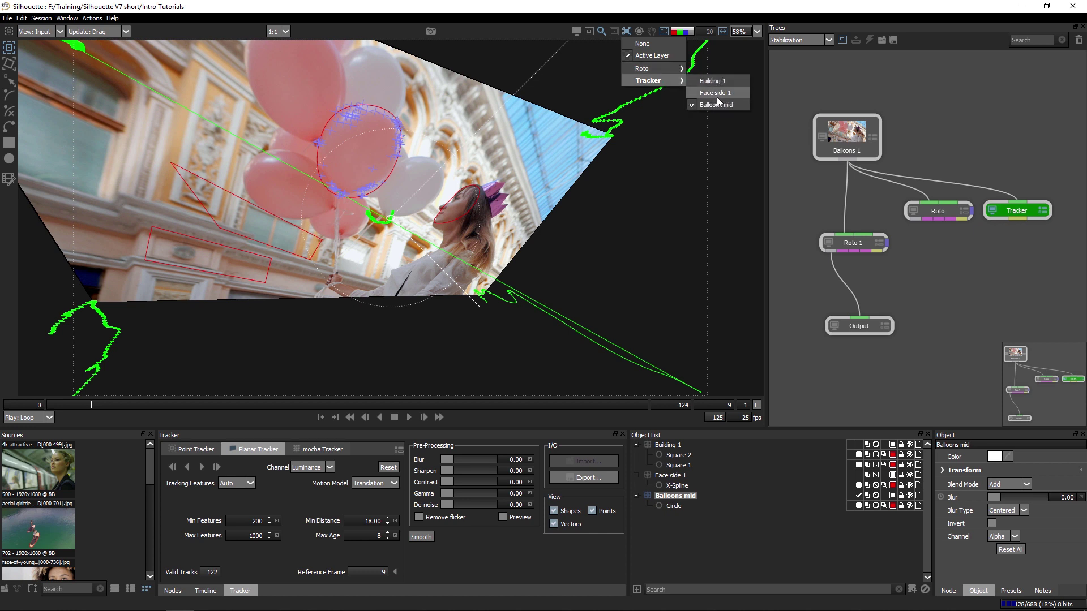
{"action": "left_click", "coordinate": [857, 243]}
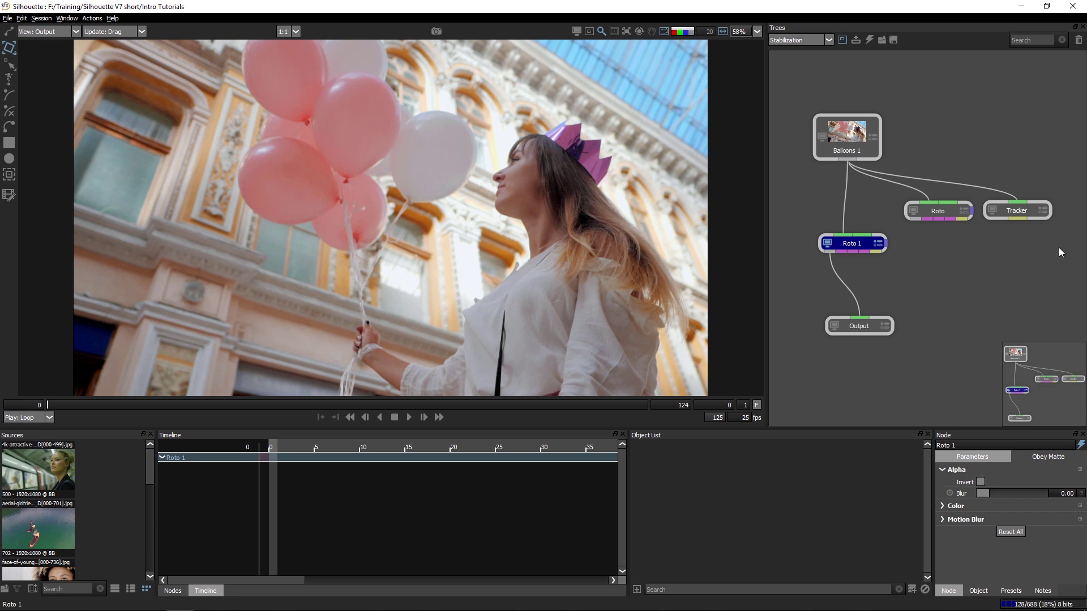
Copy the Building 1 and Balloons mid tracking layers from the Tracker node
{"action": "left_click", "coordinate": [1021, 215]}
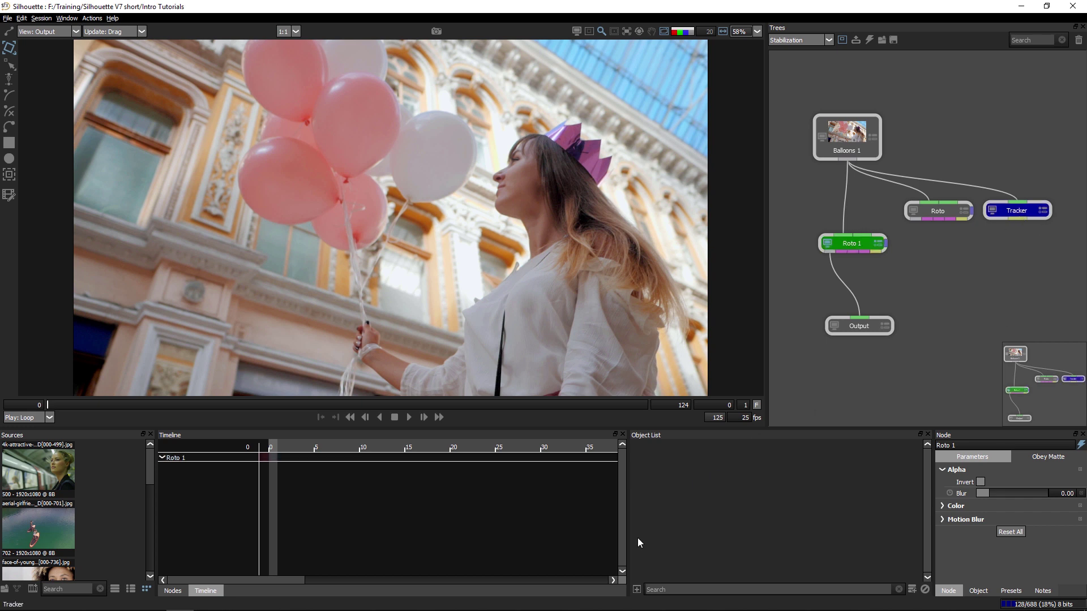
{"action": "left_click", "coordinate": [1023, 214]}
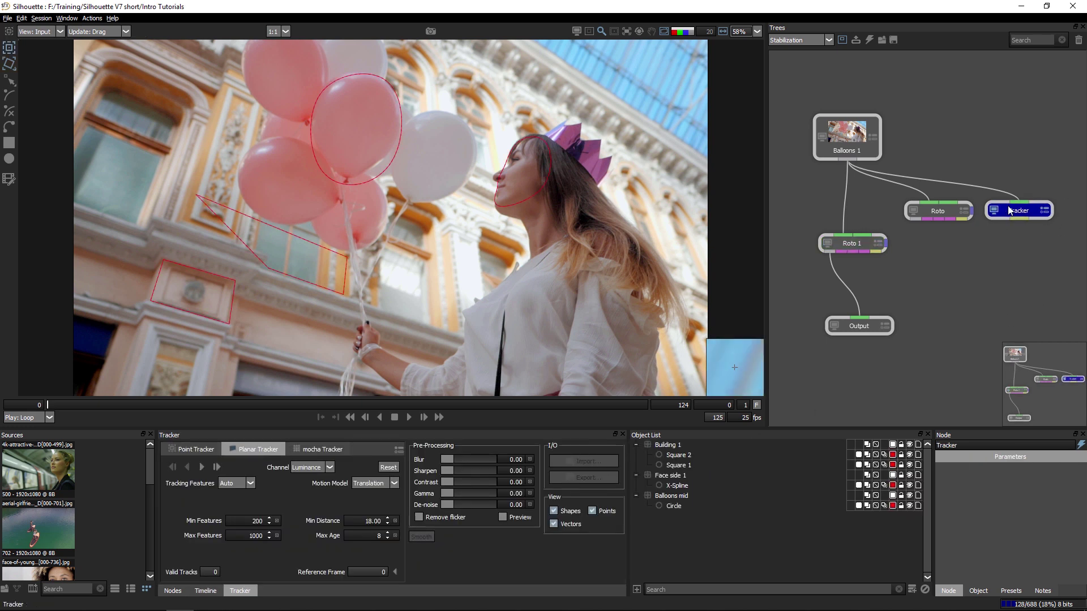
{"action": "left_click", "coordinate": [669, 446]}
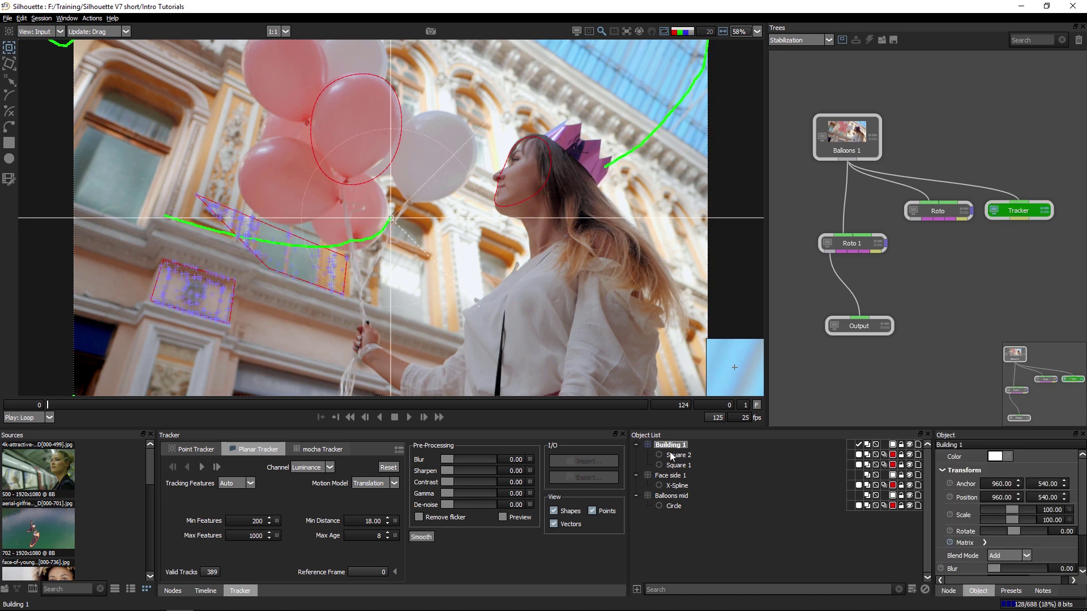
{"action": "left_click", "coordinate": [672, 496], "text": "ctrl"}
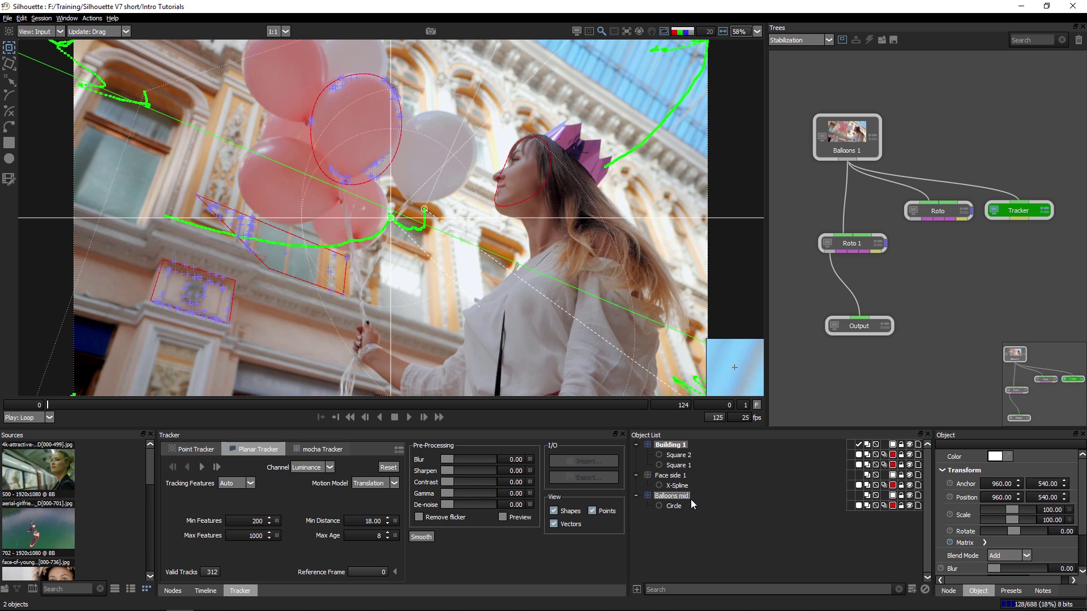
{"action": "left_click", "coordinate": [22, 18]}
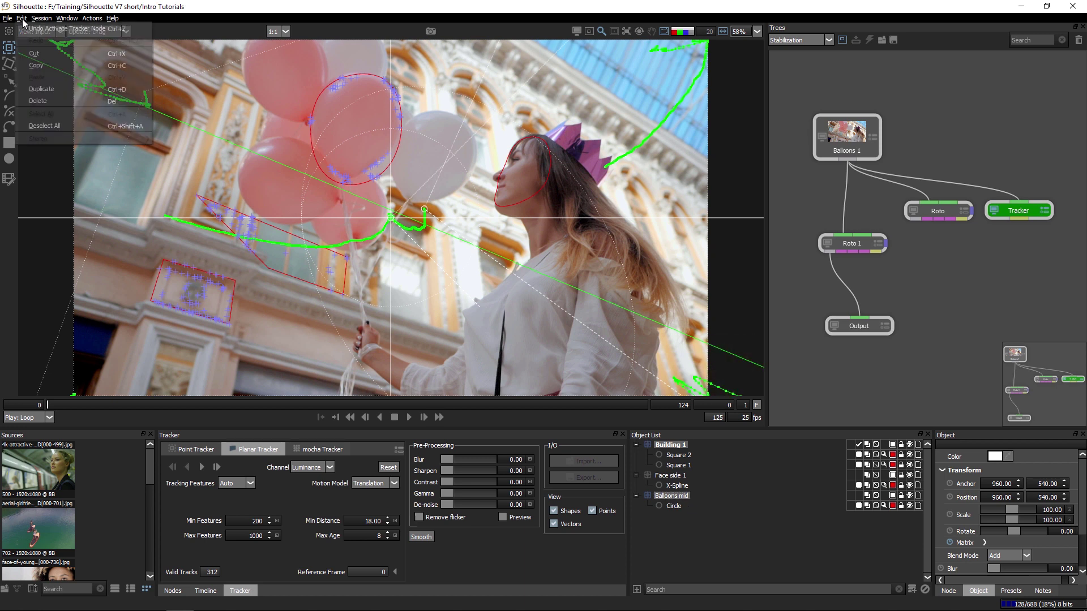
{"action": "left_click", "coordinate": [96, 66]}
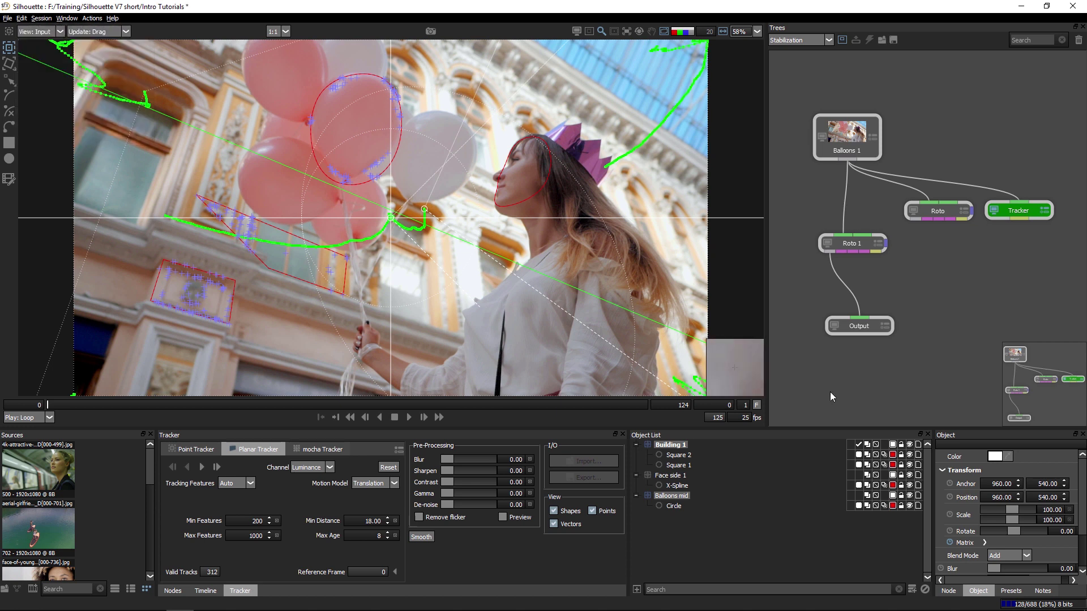
Paste the layers into Roto 1 and delete the pasted Square 1, Square 2 and Circle
{"action": "left_click", "coordinate": [704, 539]}
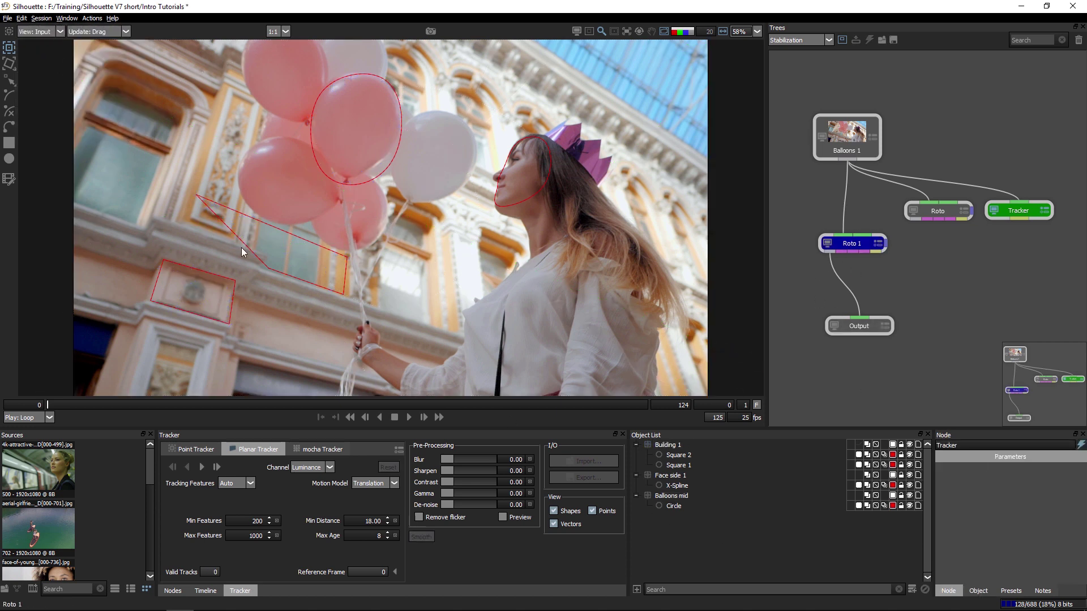
{"action": "left_click", "coordinate": [24, 19]}
{"action": "left_click", "coordinate": [52, 80]}
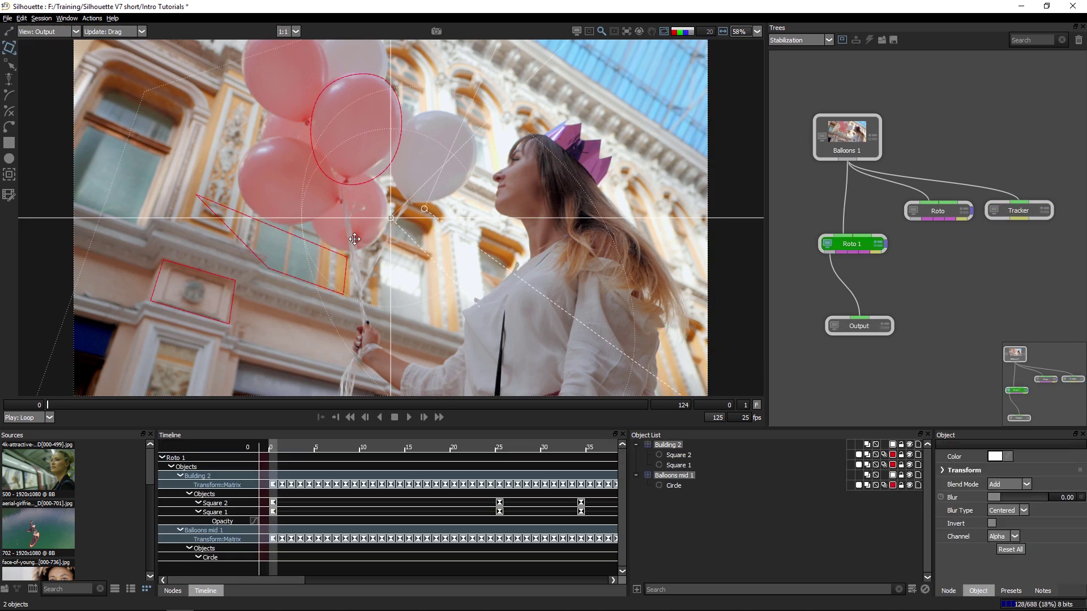
{"action": "left_click", "coordinate": [679, 456]}
{"action": "left_click", "coordinate": [676, 466], "text": "ctrl"}
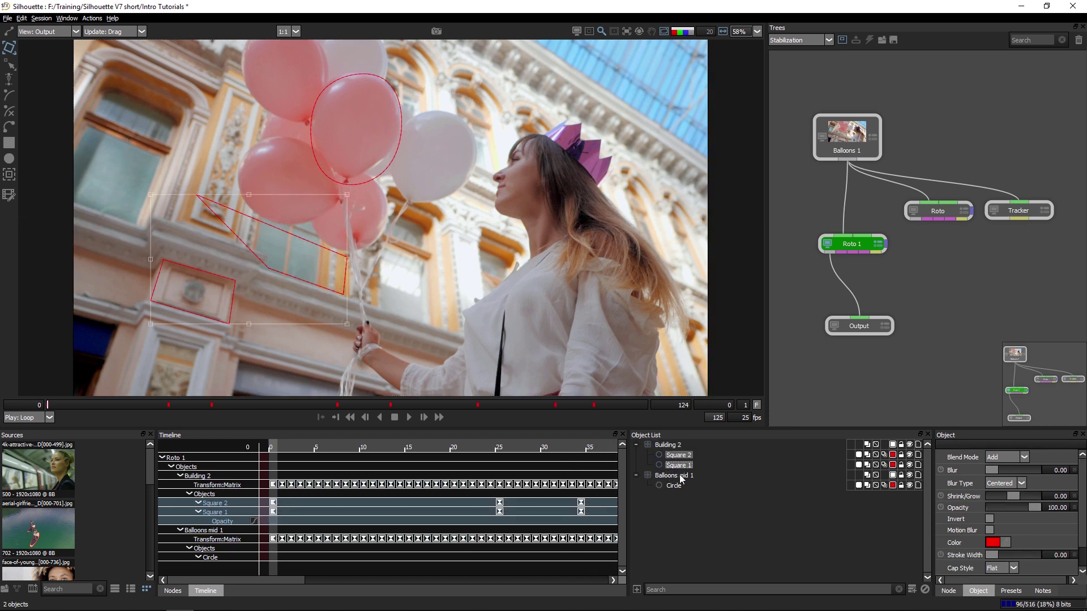
{"action": "left_click", "coordinate": [673, 486], "text": "ctrl"}
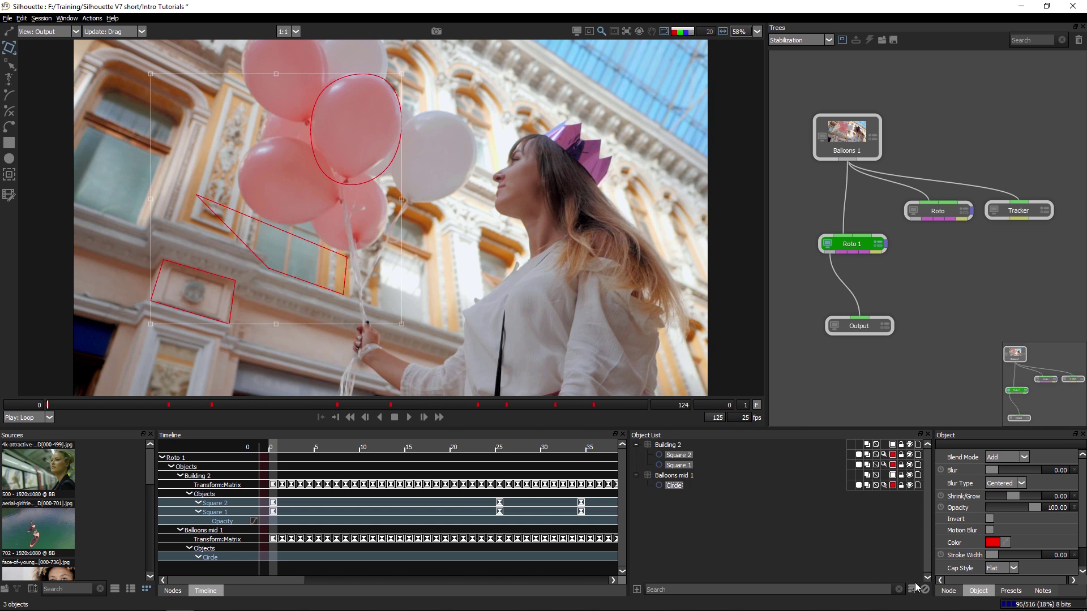
{"action": "key", "text": "Delete"}
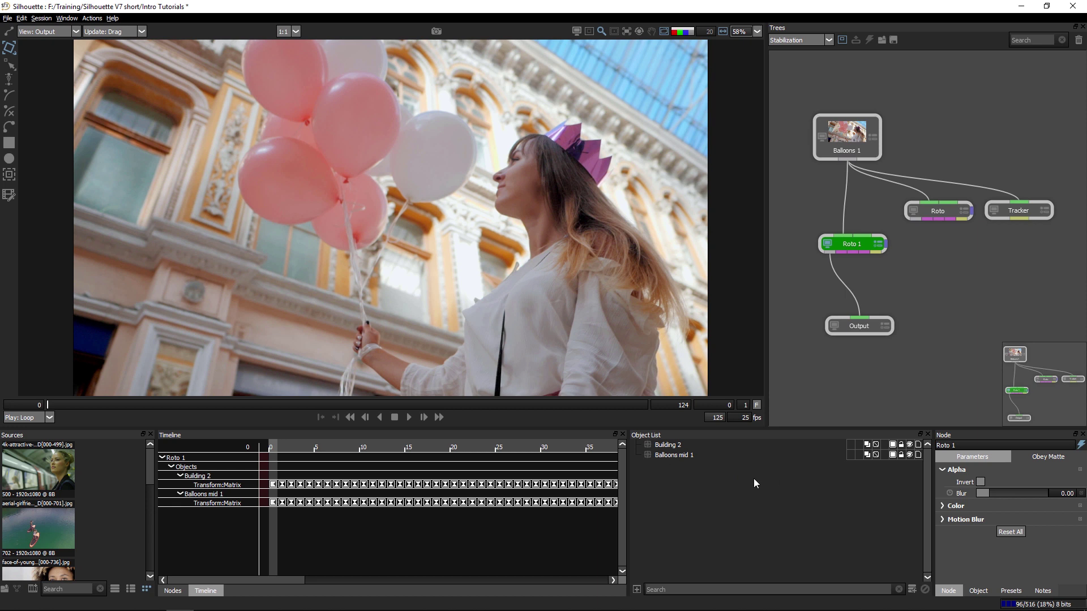
Stabilize the view on Building 2 and draw Square 3 around the building's lower-left panel
{"action": "left_click", "coordinate": [669, 445]}
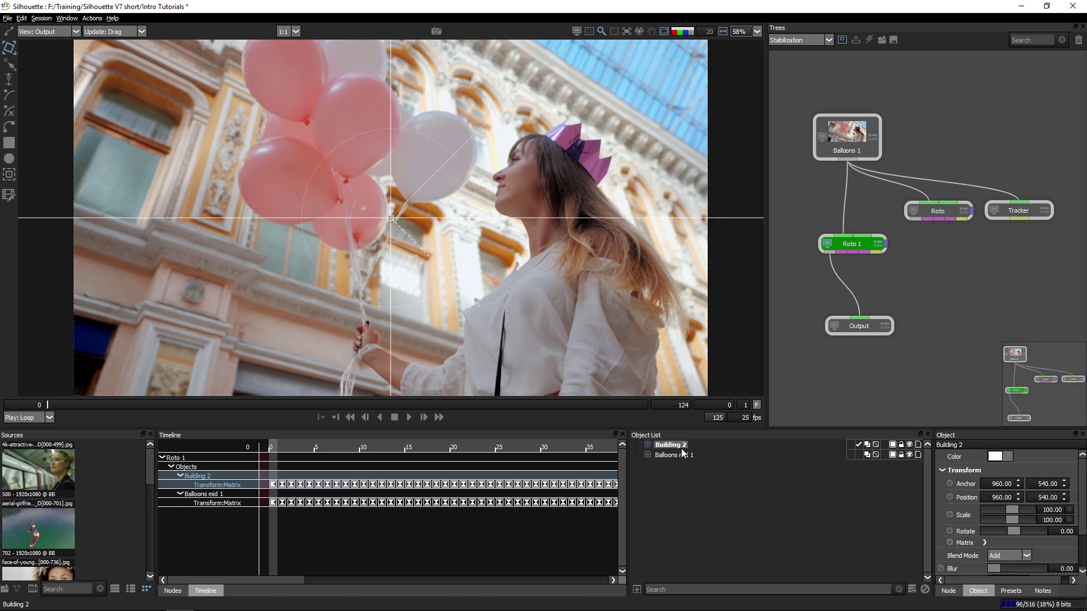
{"action": "left_click", "coordinate": [627, 33]}
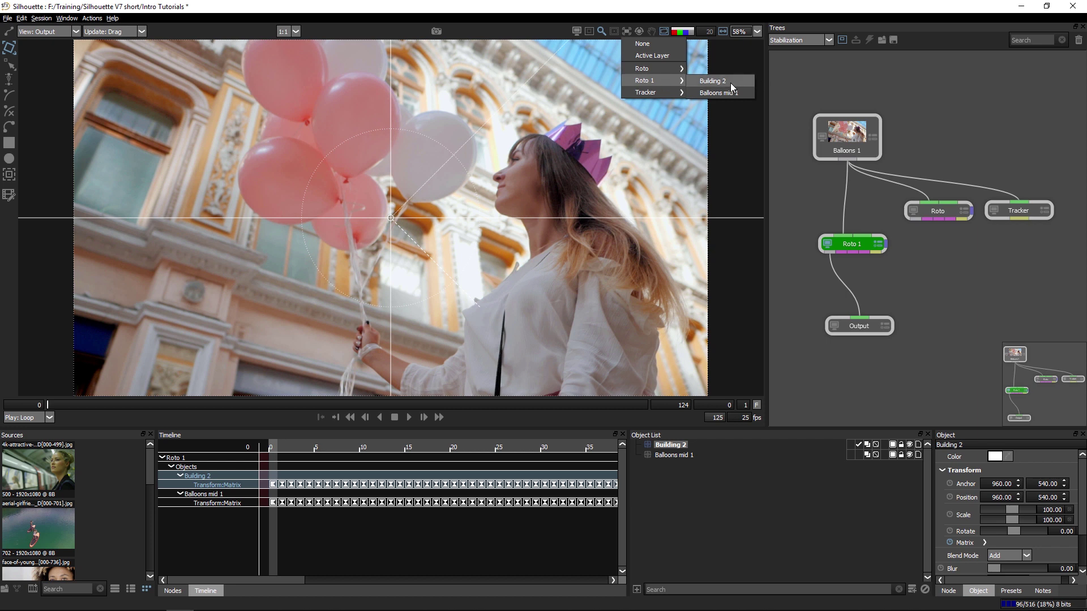
{"action": "left_click", "coordinate": [731, 85]}
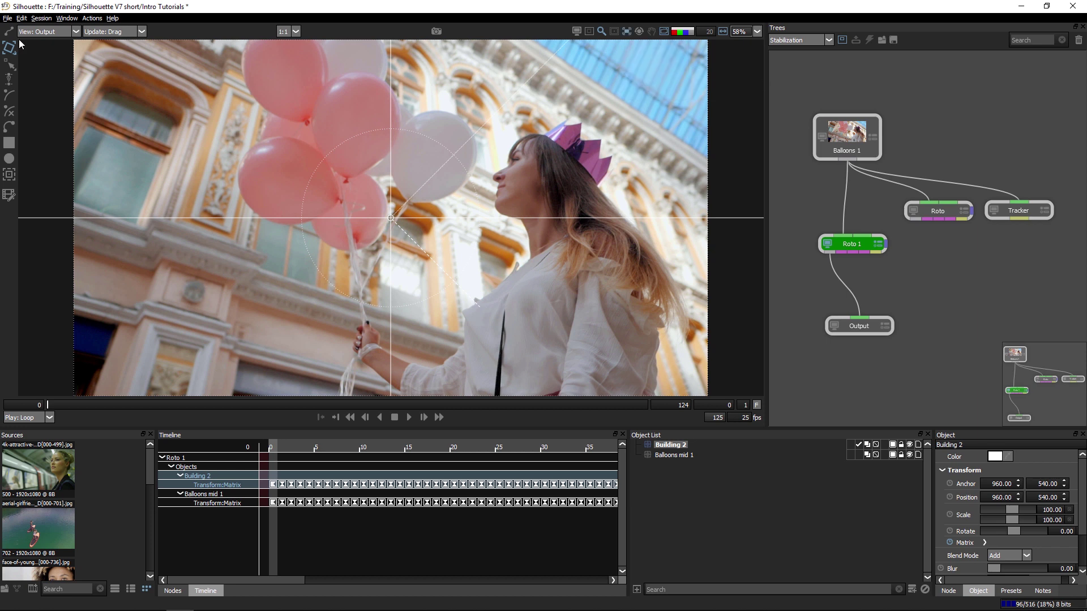
{"action": "left_click", "coordinate": [10, 143]}
{"action": "left_click_drag", "start_coordinate": [226, 318], "coordinate": [153, 302]}
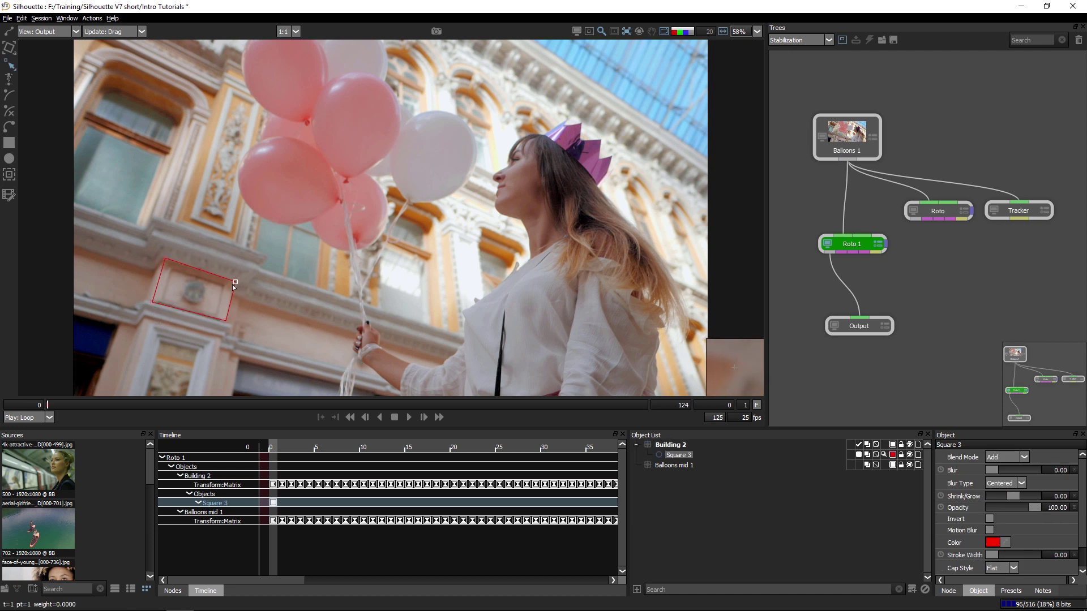
{"action": "left_click_drag", "start_coordinate": [233, 286], "coordinate": [234, 285]}
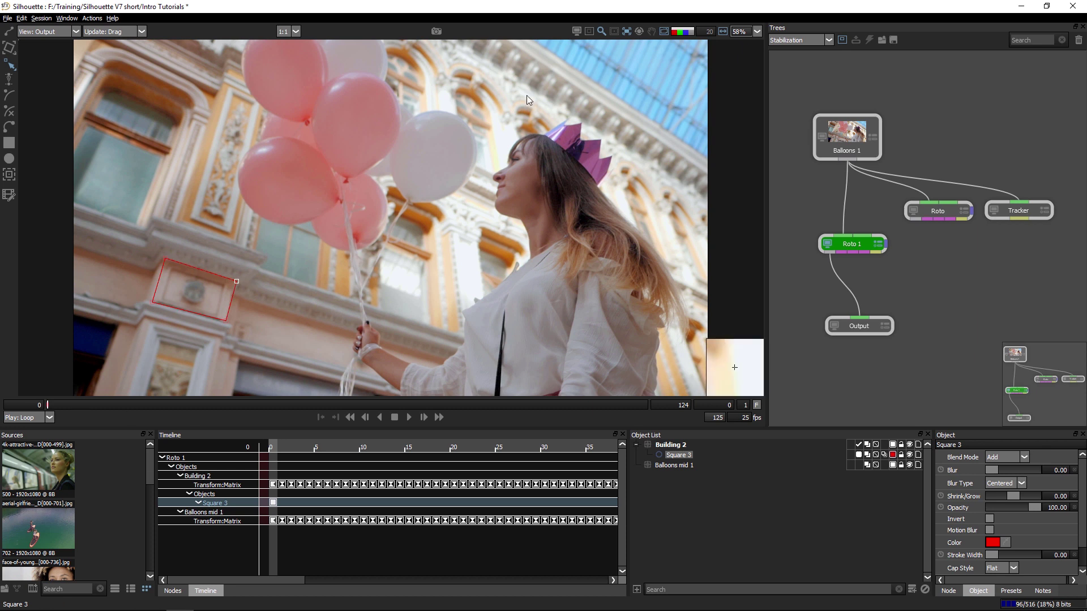
Scrub to frame 5 and later frames to confirm Square 3 stays on the ornament
{"action": "left_click_drag", "start_coordinate": [57, 405], "coordinate": [254, 405]}
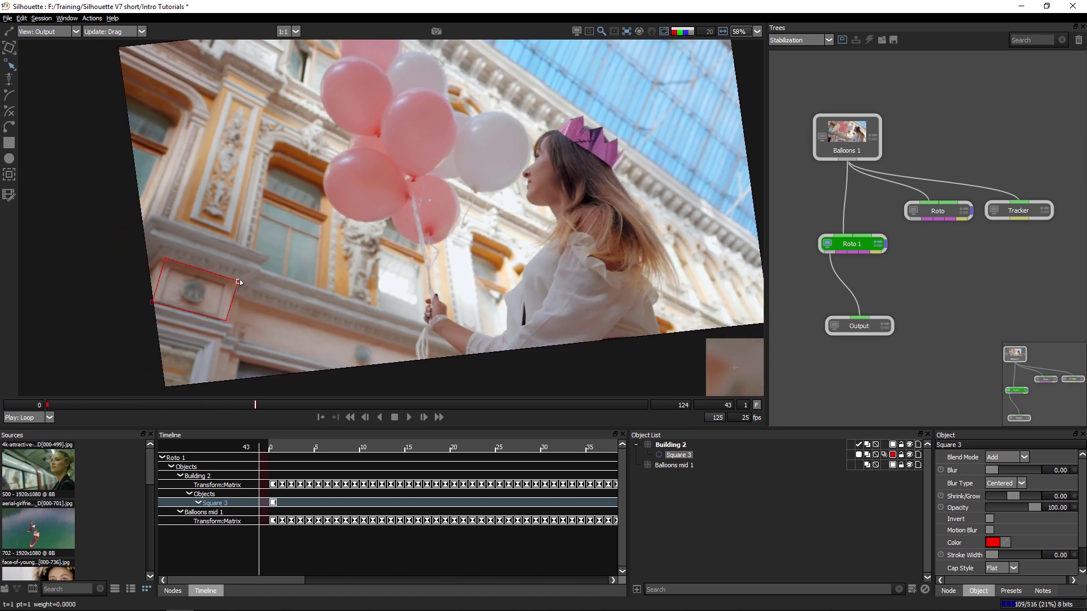
{"action": "left_click_drag", "start_coordinate": [260, 403], "coordinate": [159, 406]}
{"action": "left_click_drag", "start_coordinate": [475, 406], "coordinate": [12, 421]}
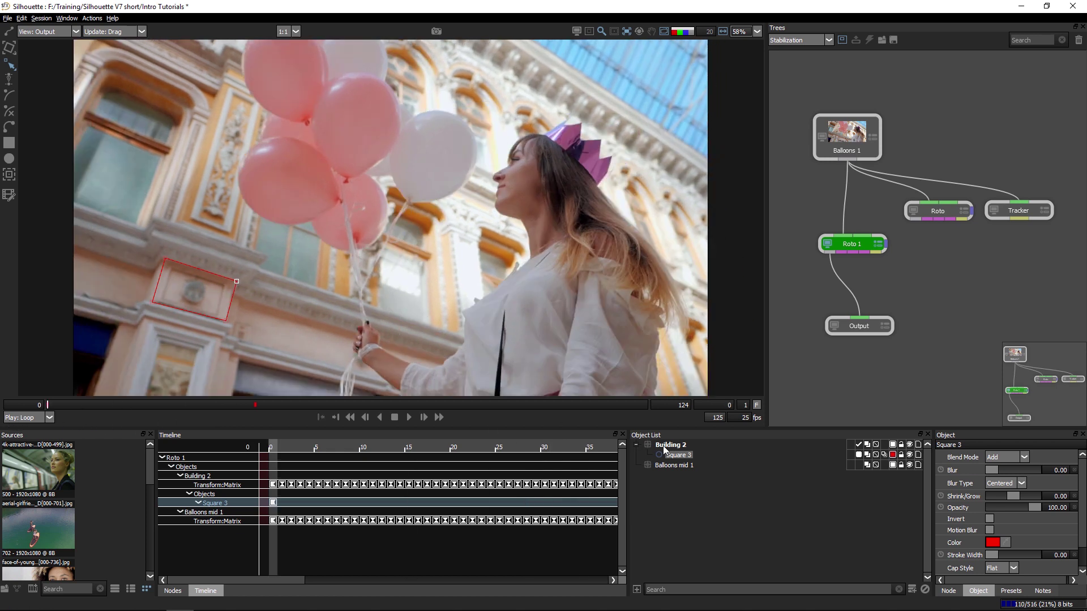
Add a new layer to Roto 1 and rename it Crown
{"action": "left_click", "coordinate": [628, 31]}
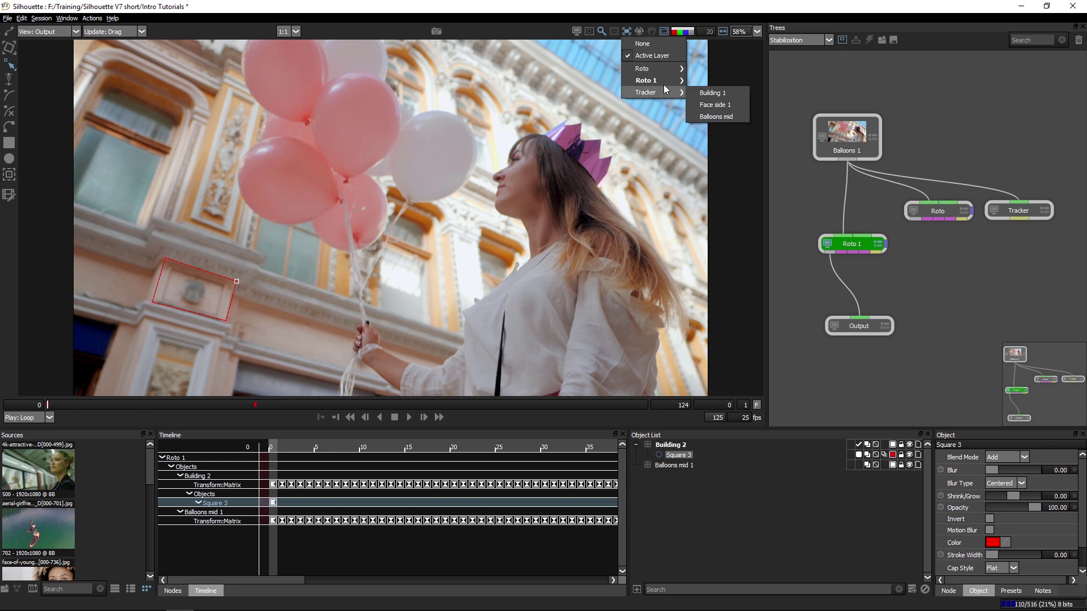
{"action": "left_click", "coordinate": [722, 93]}
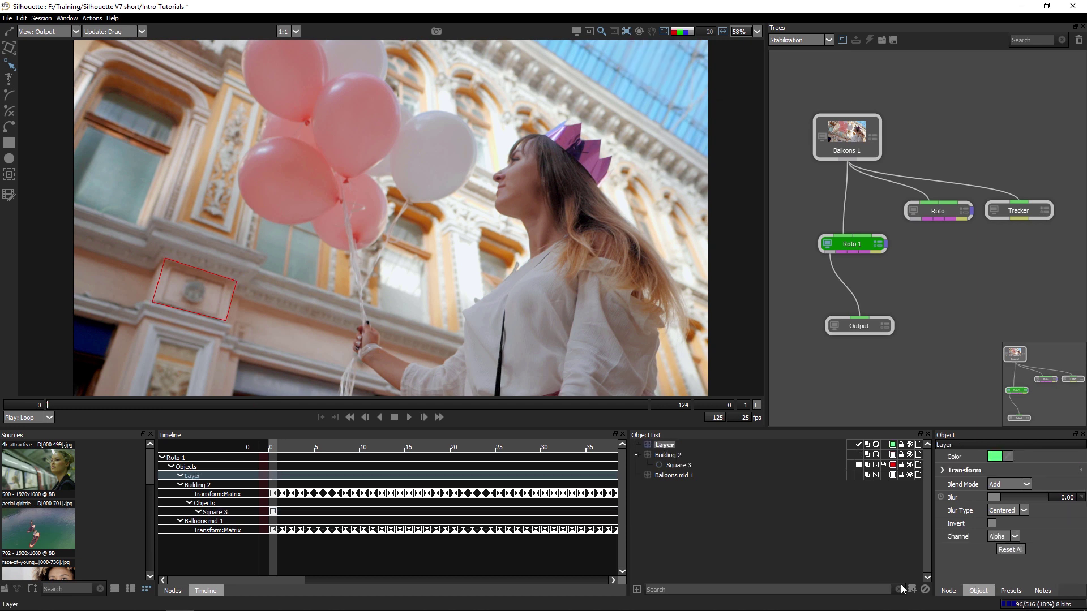
{"action": "double_click", "coordinate": [667, 445]}
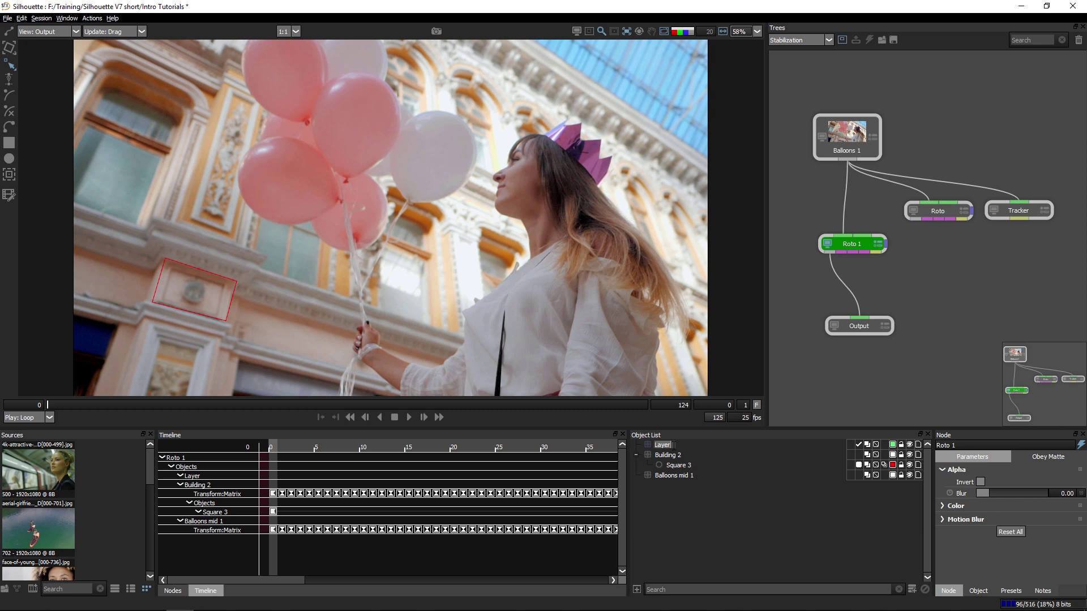
{"action": "left_click", "coordinate": [626, 32]}
Trace a closed seven-point X-Spline 2 around the woman's paper crown
{"action": "mouse_move", "coordinate": [681, 81]}
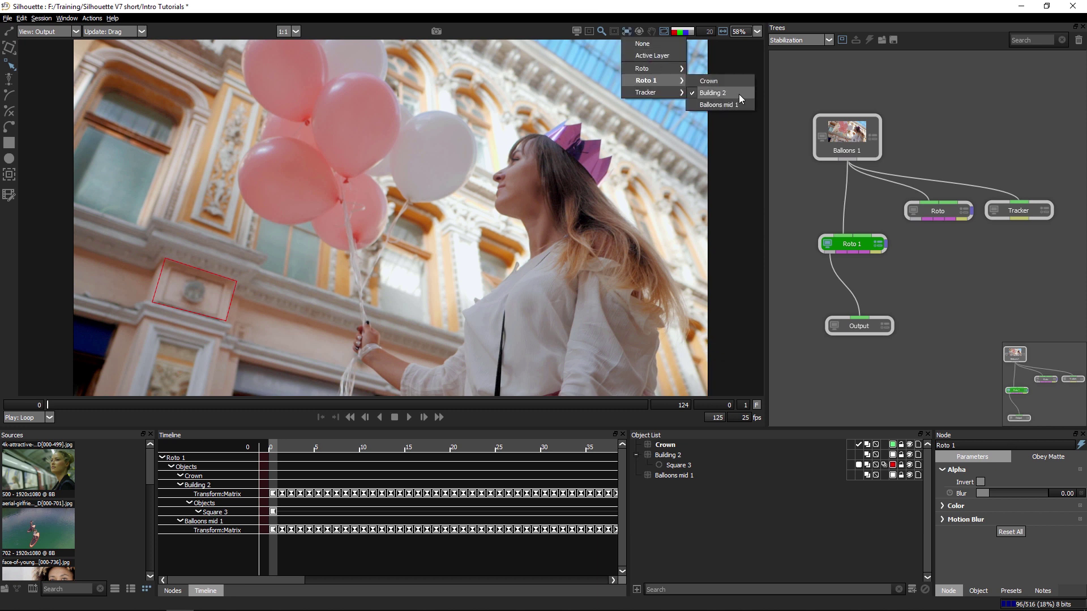
{"action": "left_click", "coordinate": [9, 111]}
{"action": "left_click", "coordinate": [541, 134]}
{"action": "left_click", "coordinate": [571, 118]}
{"action": "left_click", "coordinate": [584, 136]}
{"action": "left_click", "coordinate": [601, 137]}
{"action": "left_click", "coordinate": [599, 156]}
{"action": "left_click", "coordinate": [612, 153]}
{"action": "left_click", "coordinate": [608, 171]}
{"action": "left_click", "coordinate": [540, 135]}
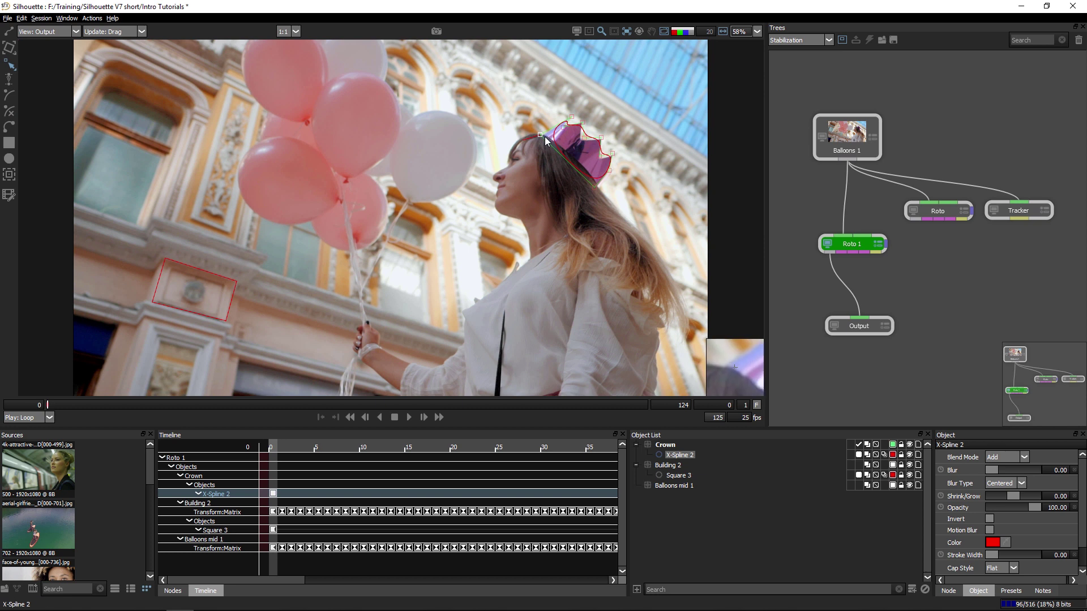
{"action": "left_click", "coordinate": [594, 188]}
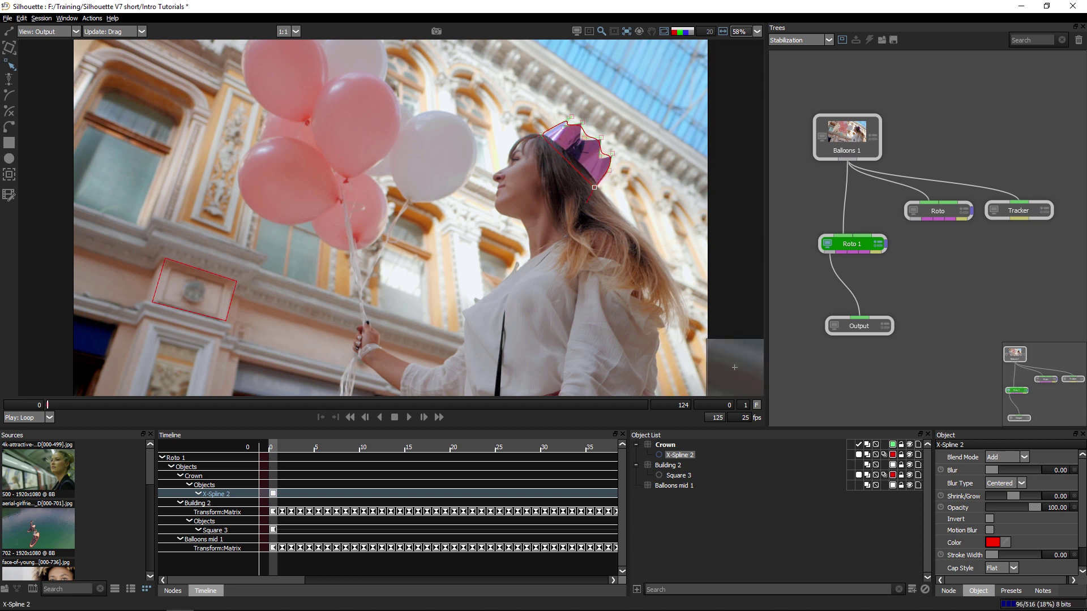
Review the crown shape across frames and nudge it back onto the crown at frame 13
{"action": "left_click_drag", "start_coordinate": [51, 405], "coordinate": [718, 343]}
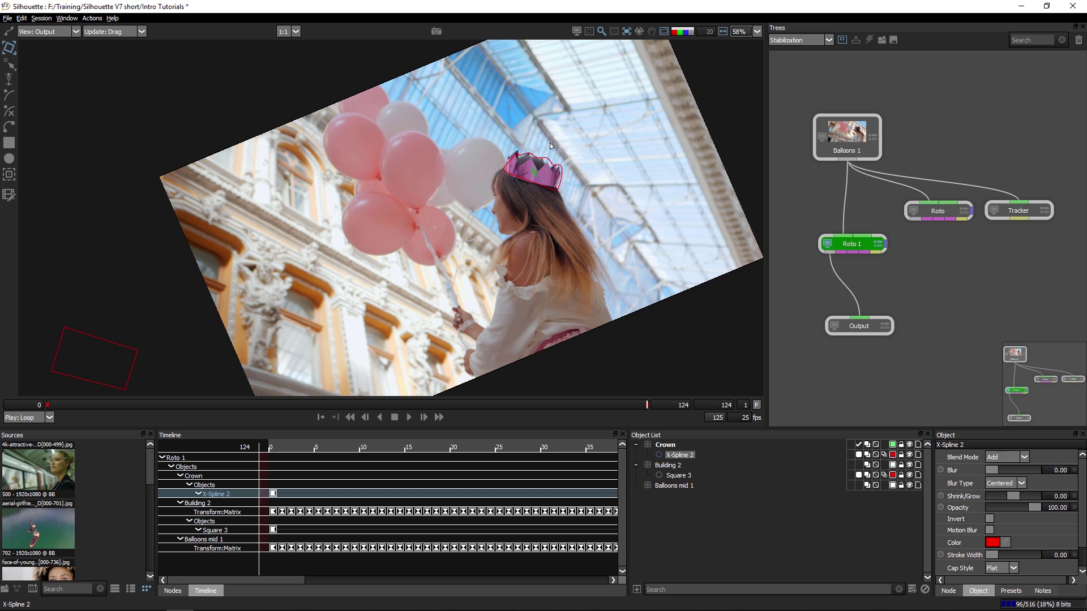
{"action": "left_click_drag", "start_coordinate": [560, 405], "coordinate": [507, 405]}
{"action": "key", "text": "space"}
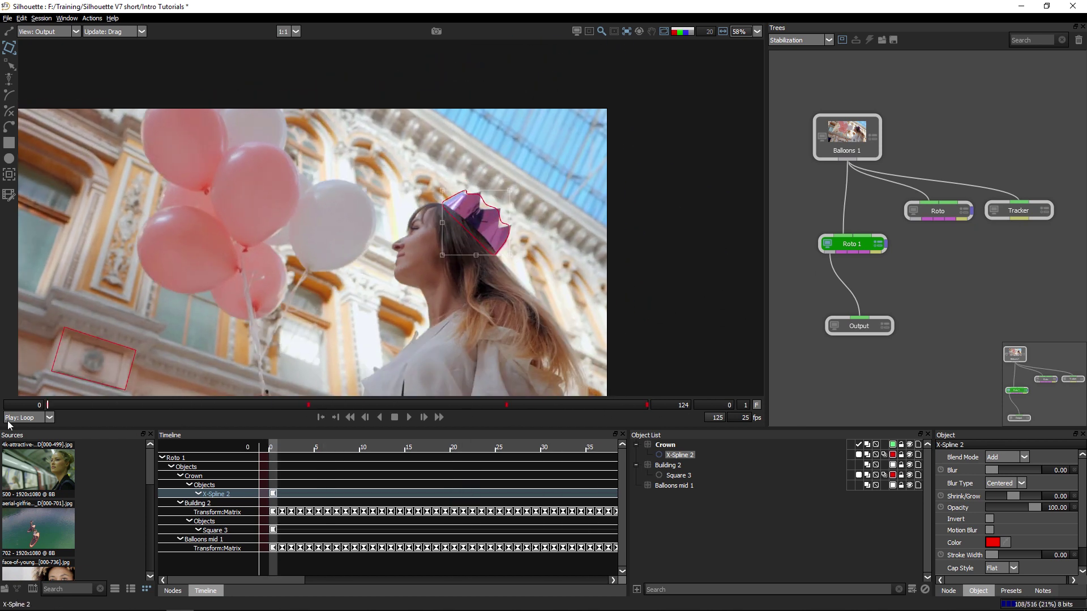
{"action": "left_click_drag", "start_coordinate": [501, 238], "coordinate": [504, 242]}
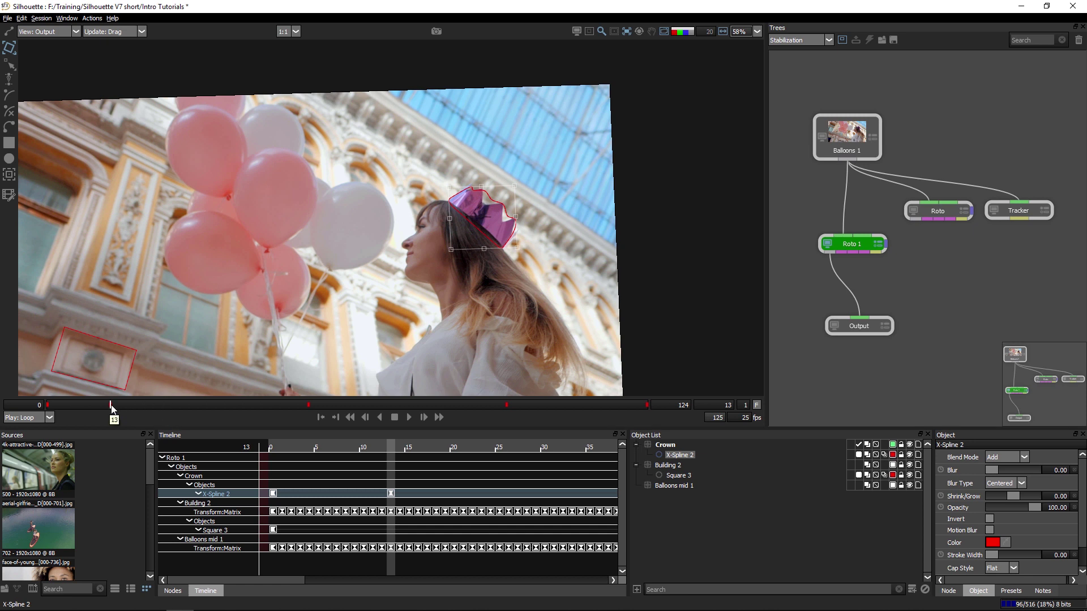
{"action": "left_click_drag", "start_coordinate": [111, 406], "coordinate": [337, 407]}
{"action": "left_click", "coordinate": [320, 418]}
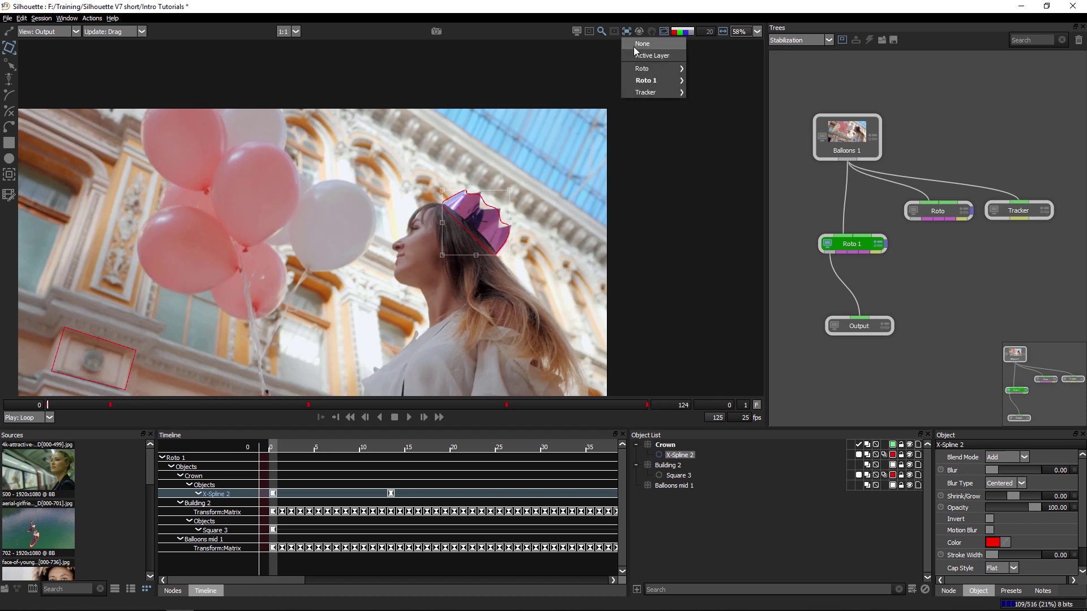
{"action": "left_click_drag", "start_coordinate": [50, 409], "coordinate": [632, 412]}
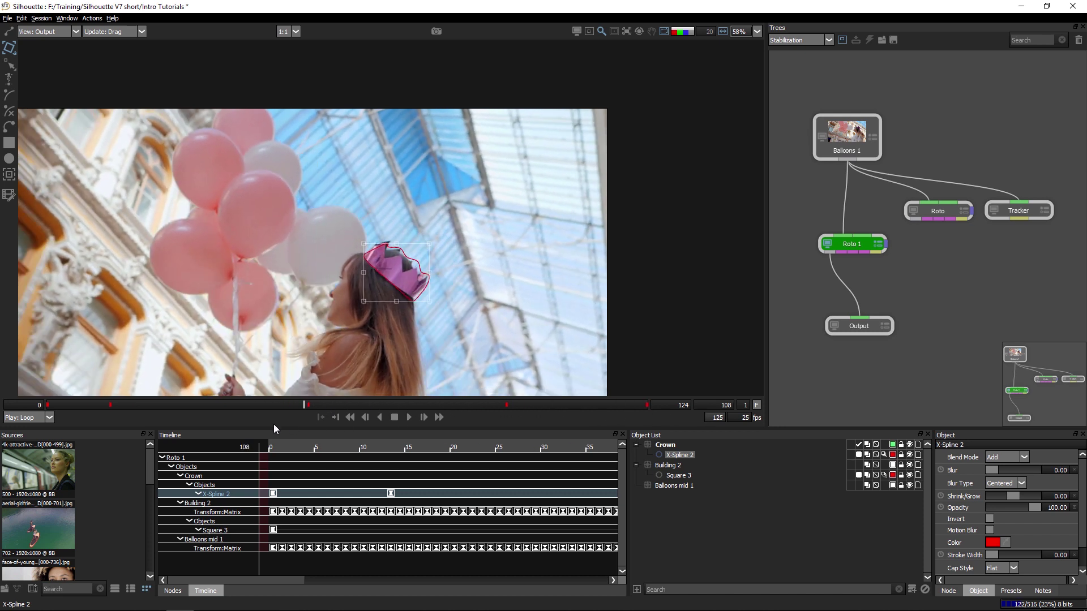
Hide the Crown layer and stabilize the view on Building 2
{"action": "left_click", "coordinate": [49, 405]}
{"action": "left_click", "coordinate": [664, 446]}
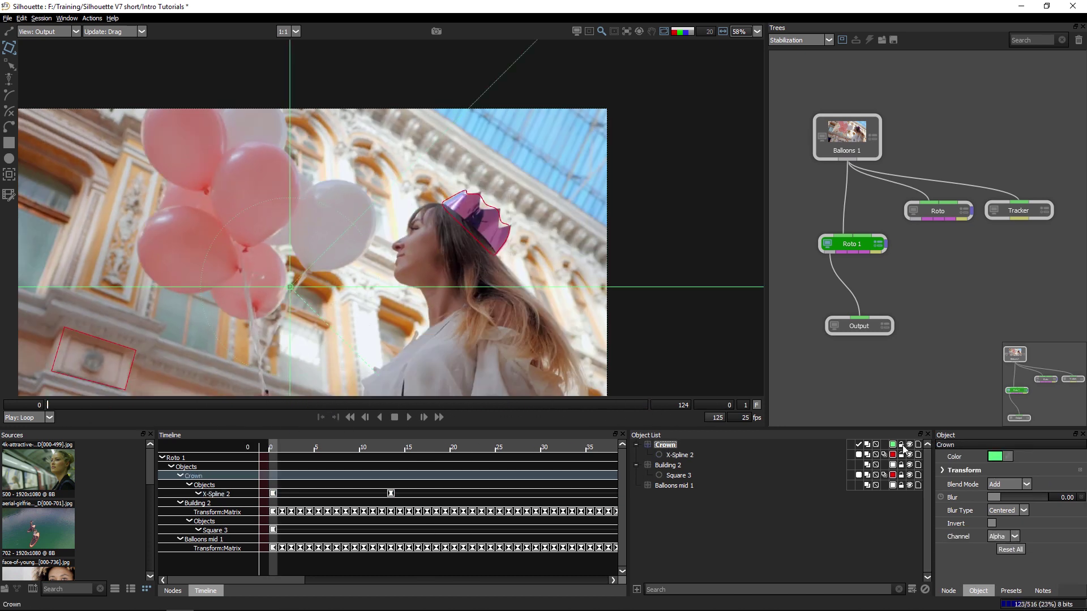
{"action": "left_click", "coordinate": [909, 445]}
{"action": "left_click", "coordinate": [679, 466]}
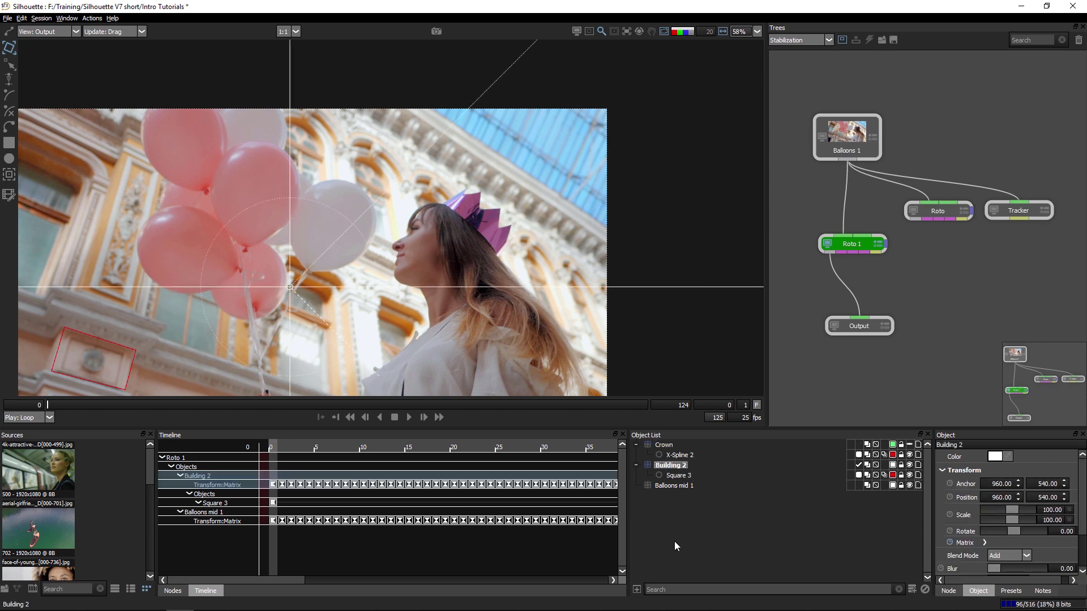
{"action": "left_click", "coordinate": [620, 33]}
{"action": "mouse_move", "coordinate": [659, 81]}
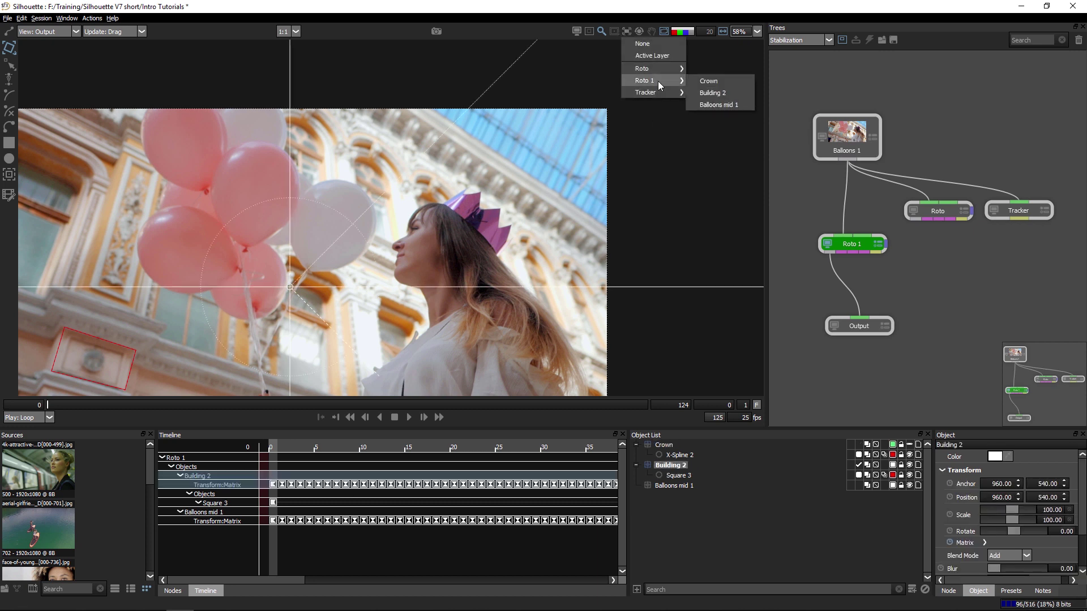
{"action": "left_click", "coordinate": [730, 92]}
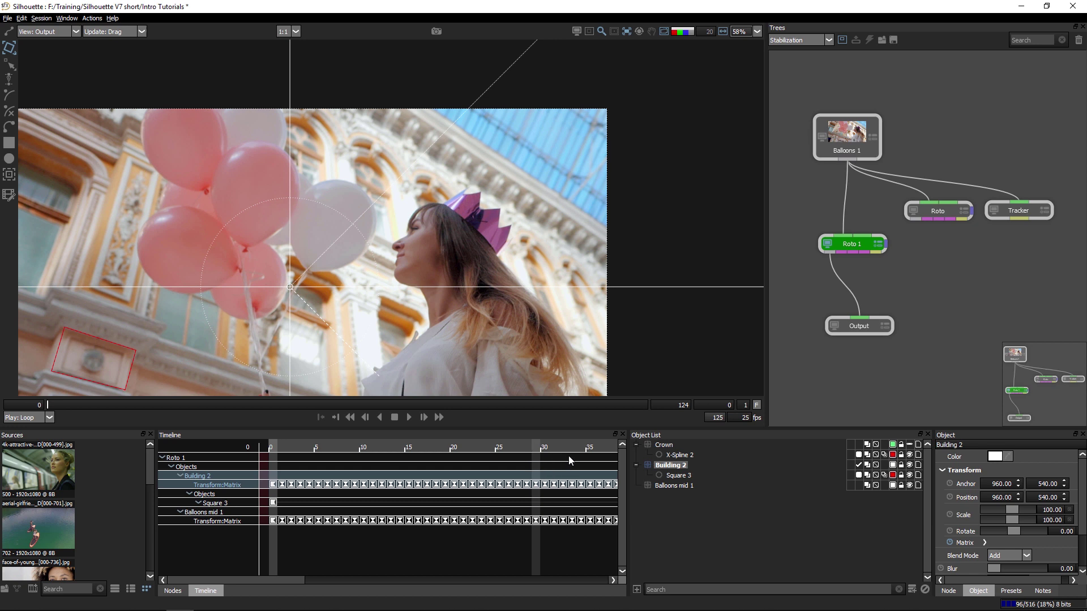
In Balloons mid 1 at frame 60, outline a pink balloon with closed X-Spline 3 and refine its points
{"action": "left_click", "coordinate": [676, 487]}
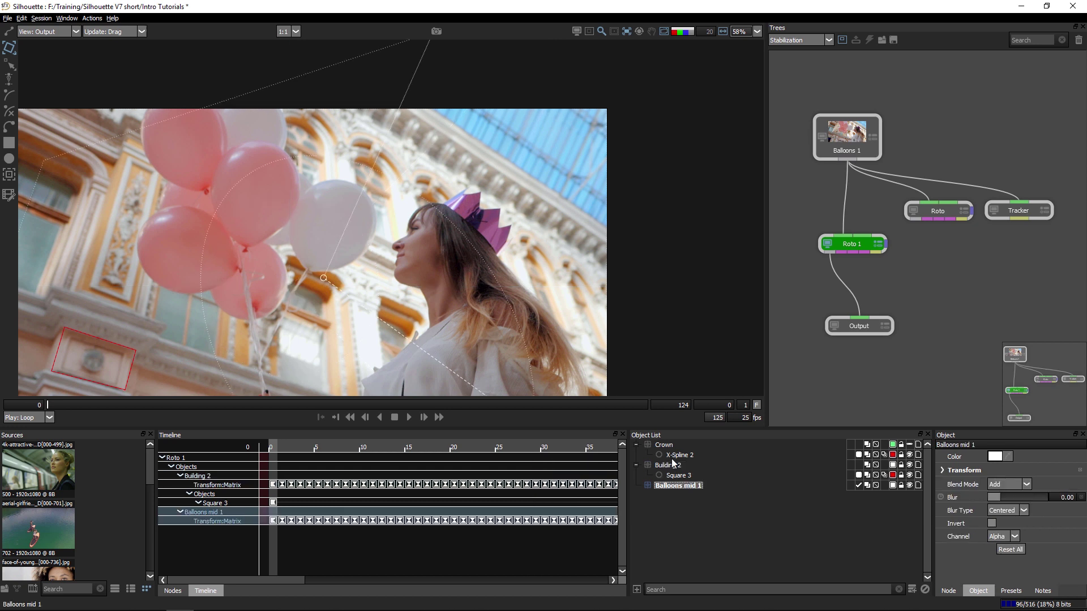
{"action": "mouse_move", "coordinate": [52, 406]}
{"action": "left_mouse_down"}
{"action": "mouse_move", "coordinate": [348, 405]}
{"action": "mouse_move", "coordinate": [47, 405]}
{"action": "left_mouse_up"}
{"action": "left_click", "coordinate": [269, 138]}
{"action": "left_click", "coordinate": [207, 192]}
{"action": "left_click", "coordinate": [240, 246]}
{"action": "left_click", "coordinate": [270, 138]}
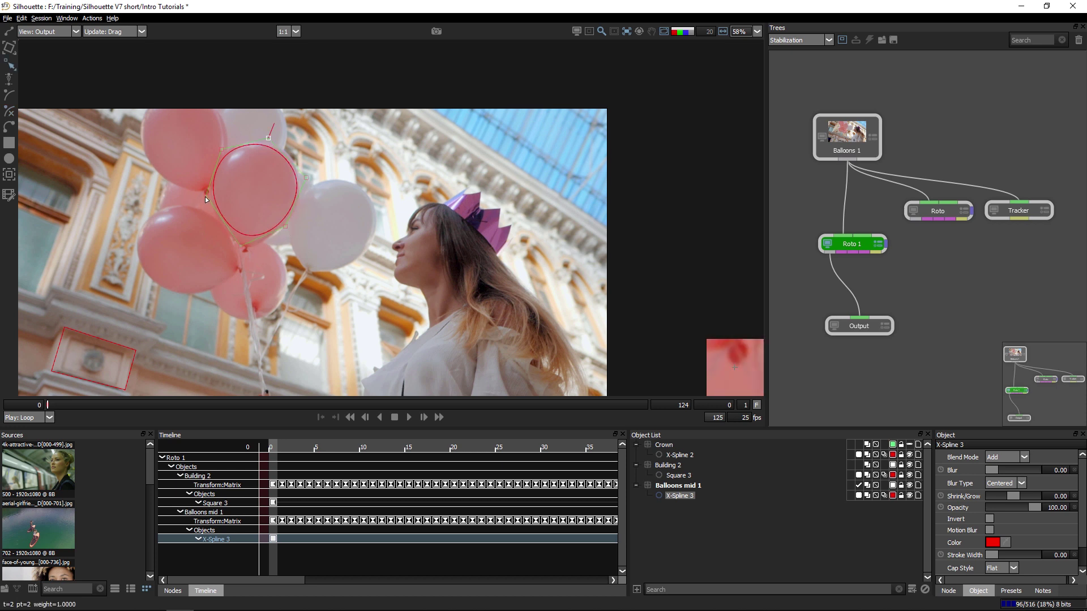
{"action": "left_click_drag", "start_coordinate": [240, 246], "coordinate": [250, 258]}
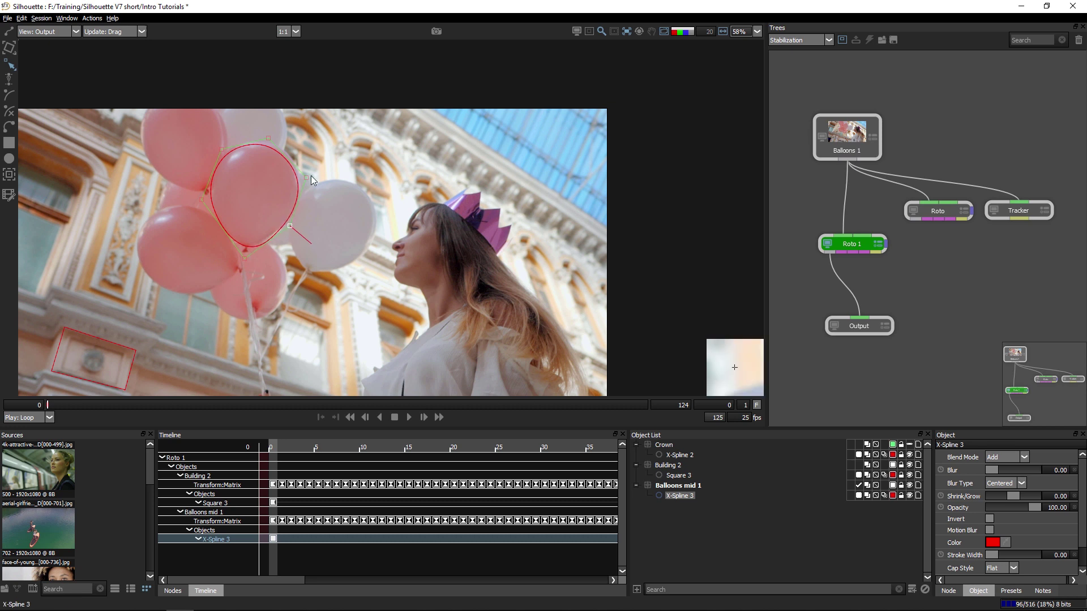
{"action": "left_click_drag", "start_coordinate": [268, 138], "coordinate": [269, 131]}
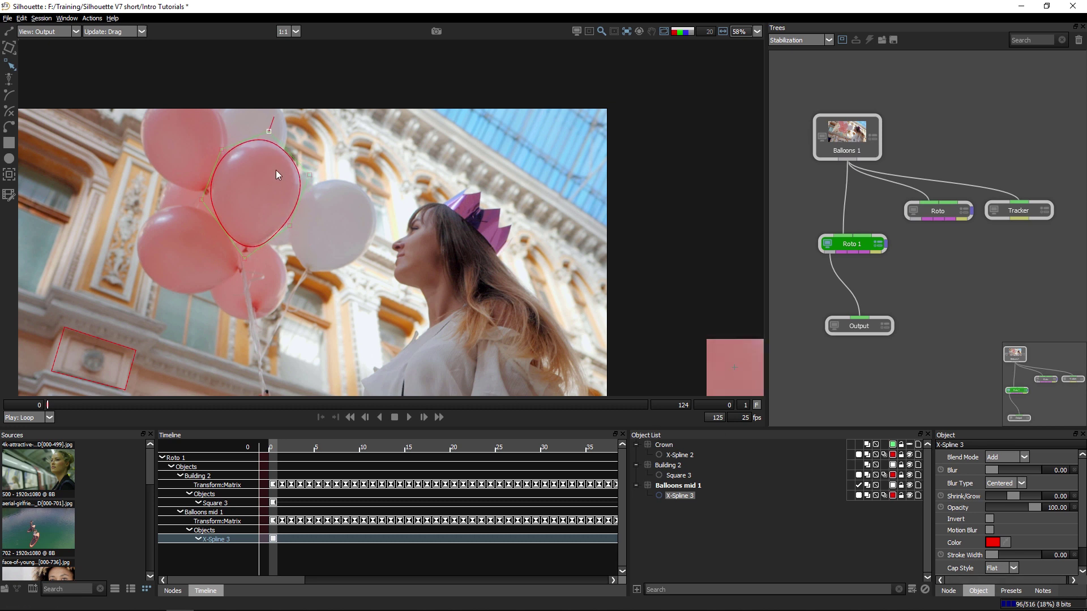
{"action": "left_click_drag", "start_coordinate": [50, 406], "coordinate": [575, 397]}
{"action": "left_click", "coordinate": [678, 485]}
{"action": "left_click", "coordinate": [682, 496]}
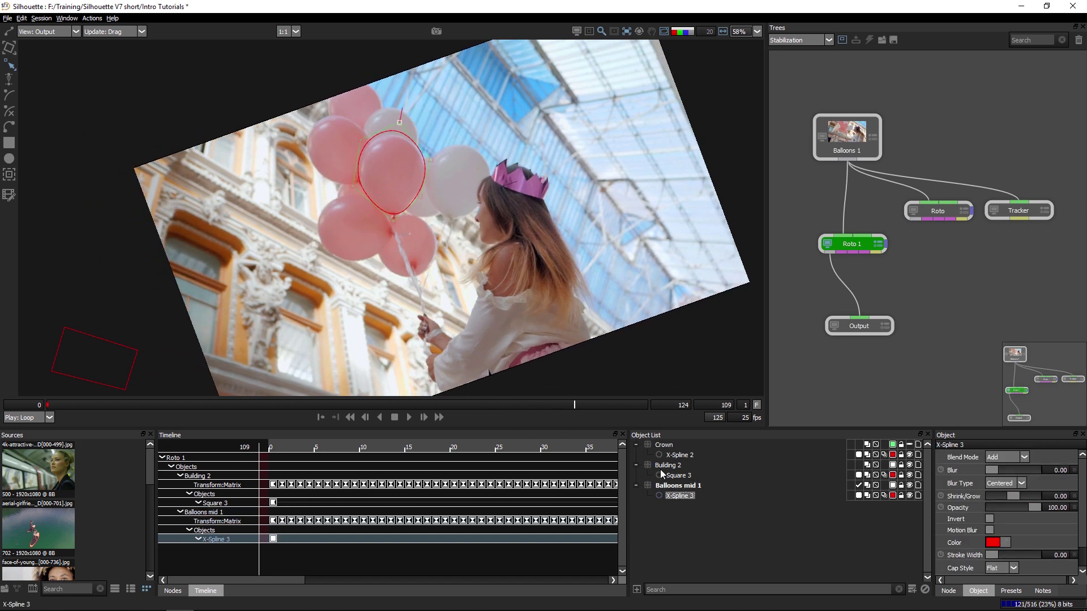
{"action": "left_click_drag", "start_coordinate": [576, 407], "coordinate": [647, 405]}
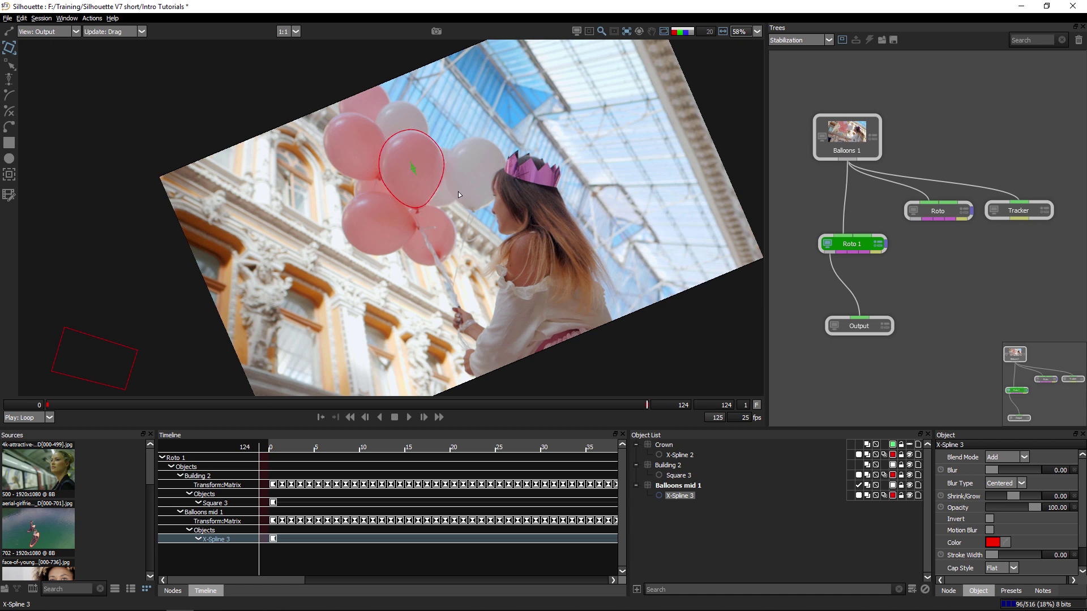
{"action": "left_click_drag", "start_coordinate": [648, 407], "coordinate": [384, 176]}
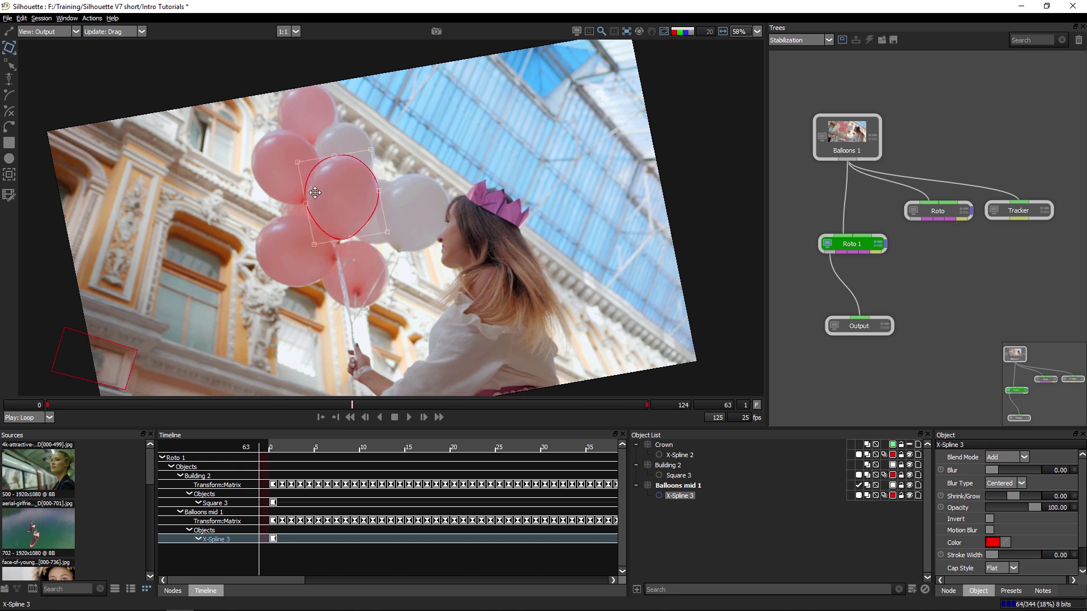
{"action": "left_click_drag", "start_coordinate": [351, 410], "coordinate": [25, 450]}
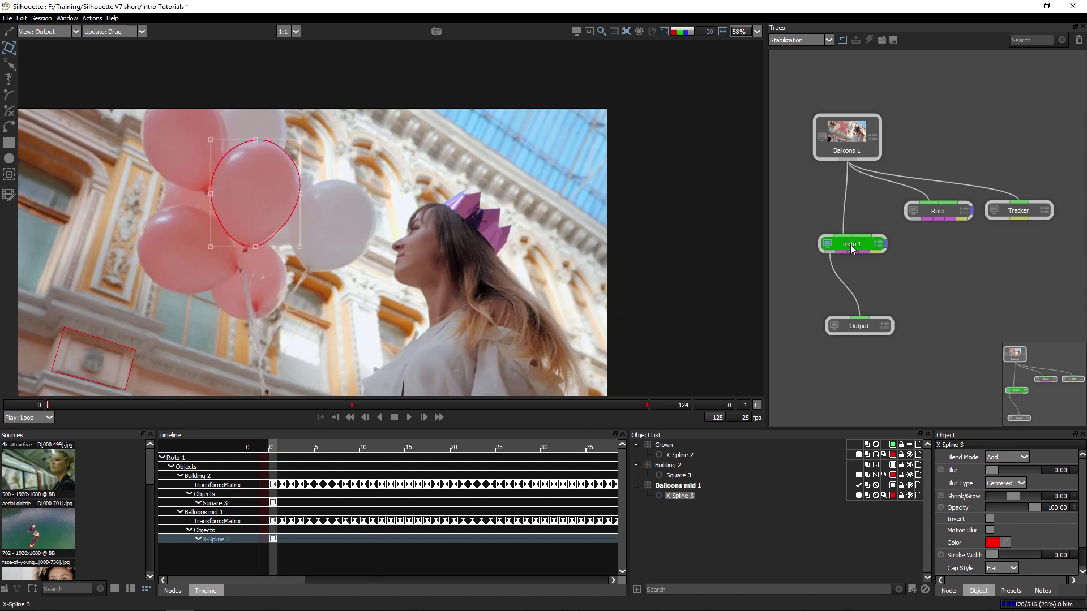
Branch a Center Spot node off Balloons 1 and centre its sharp spot on the woman's face
{"action": "left_click_drag", "start_coordinate": [853, 249], "coordinate": [825, 253]}
{"action": "left_click", "coordinate": [172, 591]}
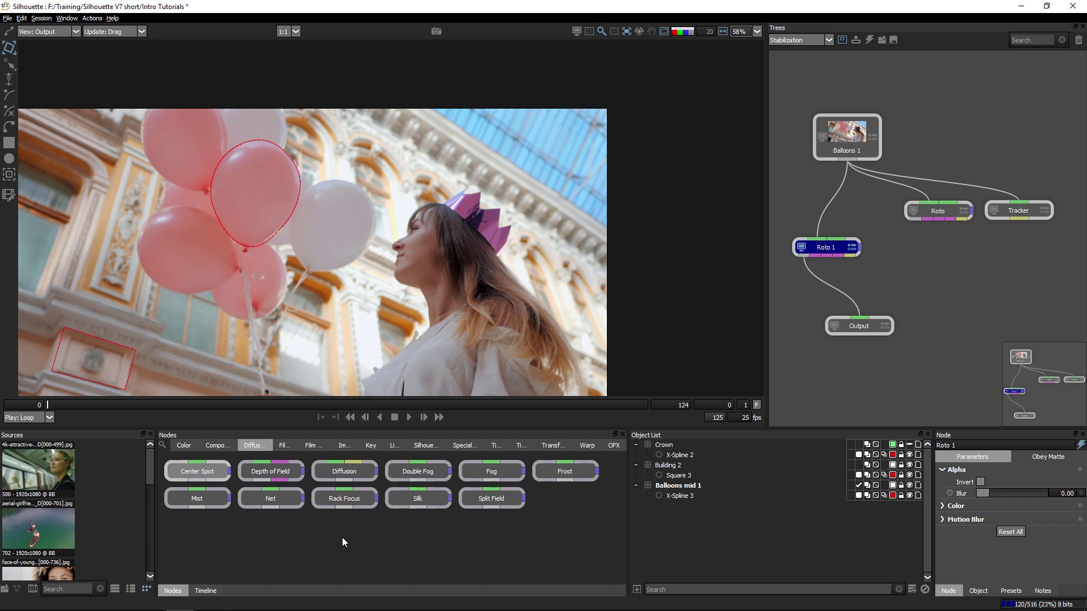
{"action": "left_click_drag", "start_coordinate": [205, 471], "coordinate": [847, 145]}
{"action": "left_click_drag", "start_coordinate": [853, 199], "coordinate": [947, 298]}
{"action": "left_click_drag", "start_coordinate": [290, 288], "coordinate": [457, 278]}
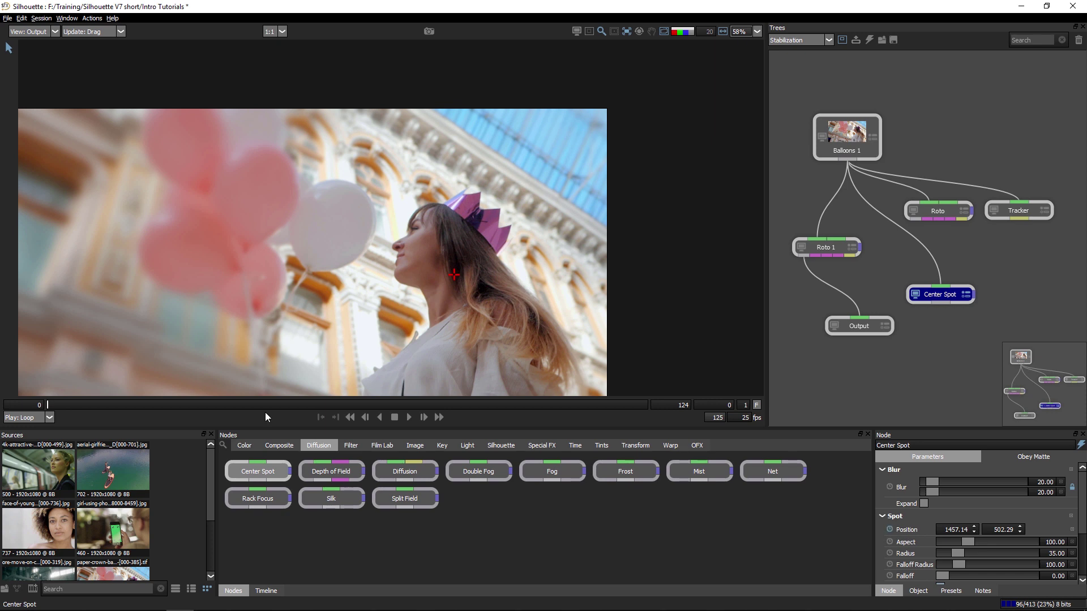
At the last frame, drag the Center Spot back onto the face to keyframe its position
{"action": "left_click_drag", "start_coordinate": [48, 406], "coordinate": [732, 396]}
{"action": "left_click_drag", "start_coordinate": [583, 160], "coordinate": [531, 229]}
{"action": "left_click_drag", "start_coordinate": [647, 405], "coordinate": [47, 407]}
Scrub from the first frame to check the spot follows the face
{"action": "left_click", "coordinate": [627, 31]}
{"action": "left_click", "coordinate": [641, 44]}
{"action": "mouse_move", "coordinate": [47, 406]}
{"action": "left_mouse_down"}
{"action": "mouse_move", "coordinate": [694, 403]}
{"action": "mouse_move", "coordinate": [48, 407]}
{"action": "left_mouse_up"}
{"action": "left_click", "coordinate": [627, 31]}
{"action": "mouse_move", "coordinate": [666, 90]}
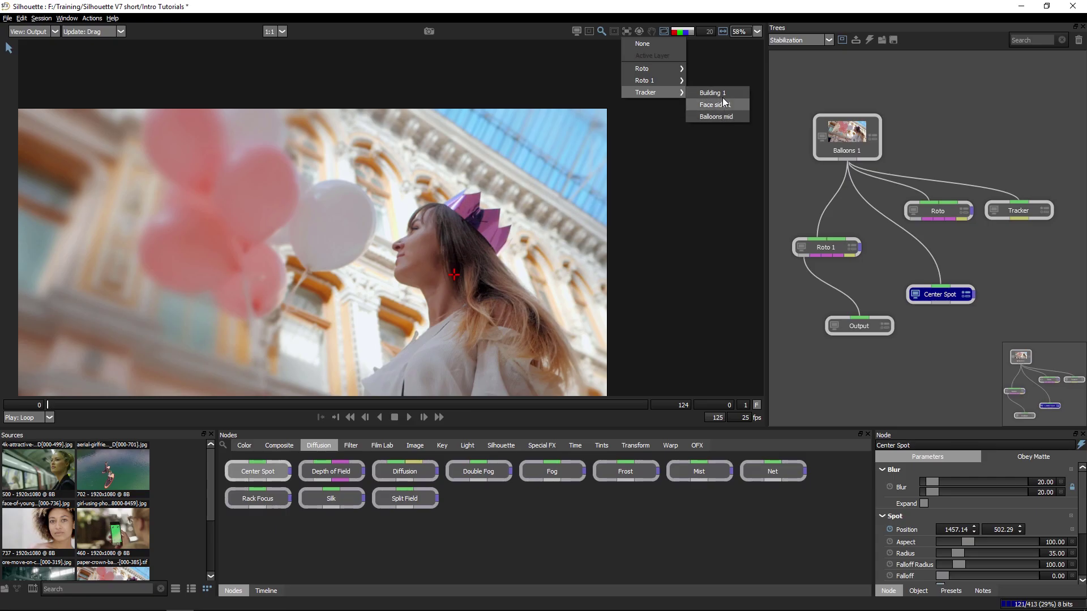
{"action": "left_click", "coordinate": [679, 121]}
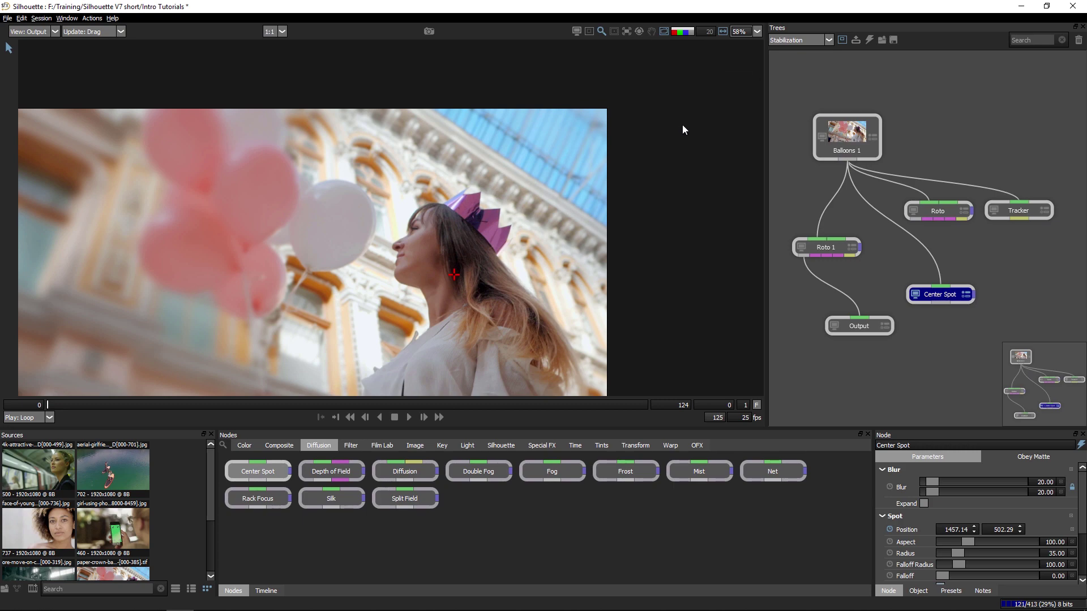